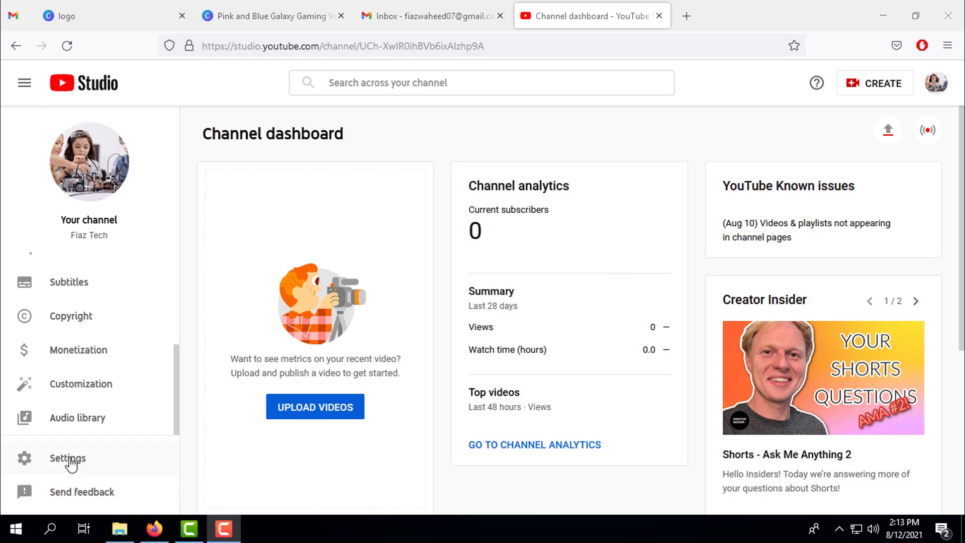
Open the channel settings and view the available default currency options without changing the selection
left_click(63, 459)
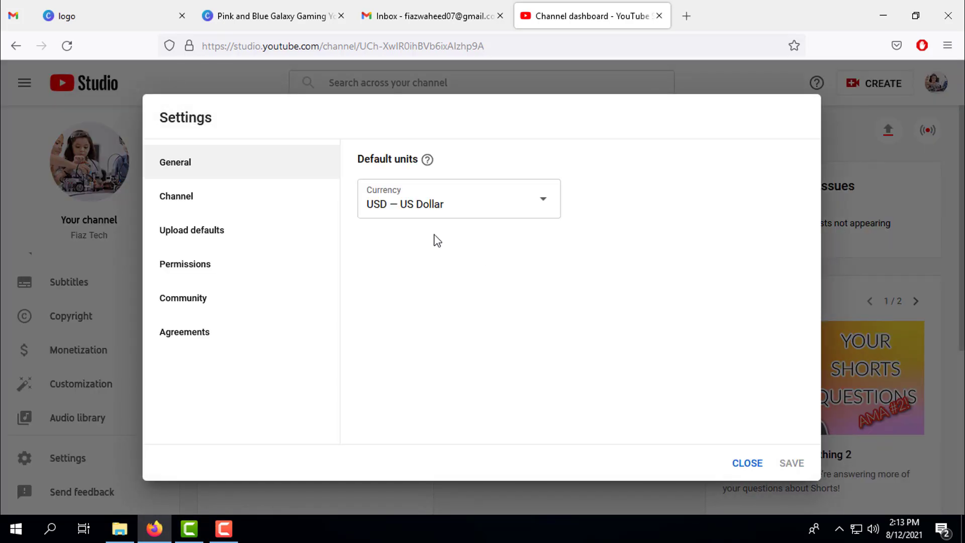
left_click(542, 208)
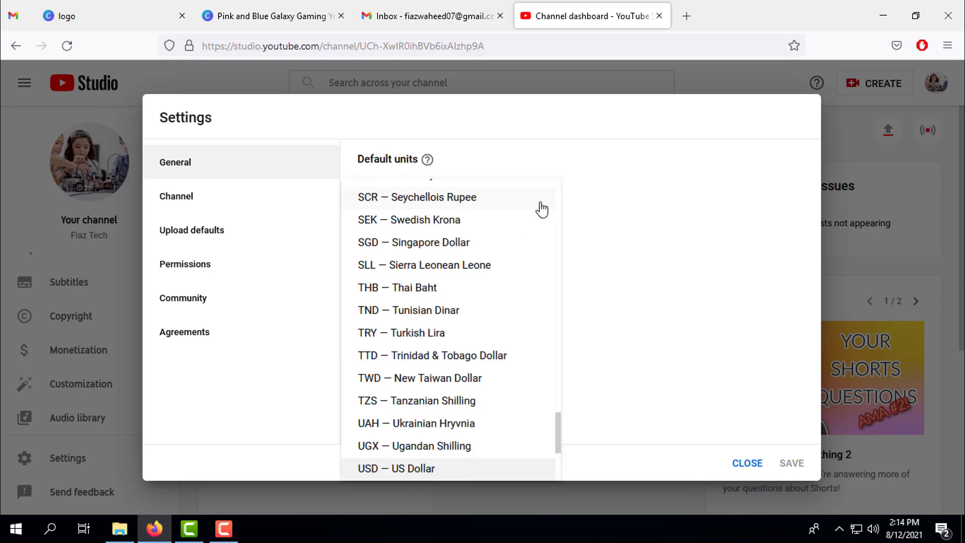
left_click(623, 237)
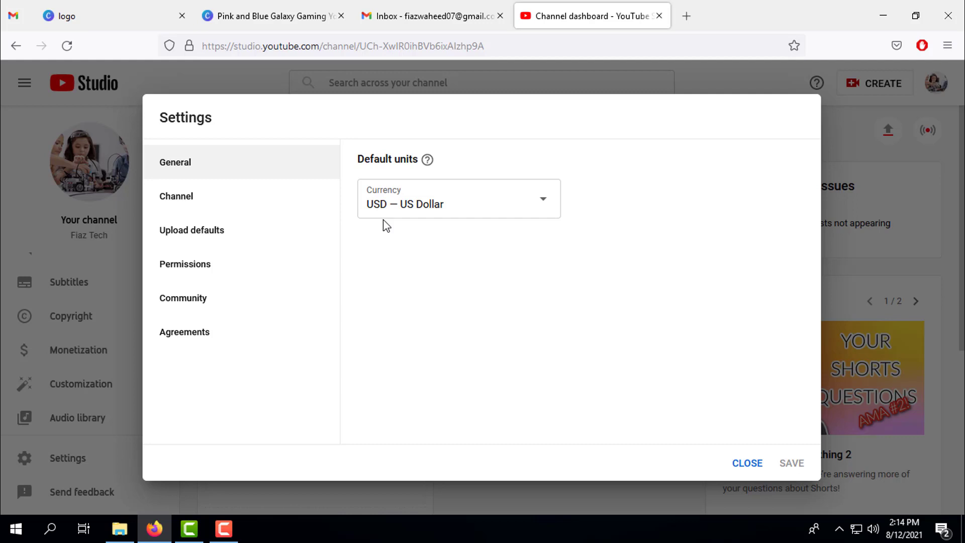
Review the channel's basic info, including the country of residence and the keywords with their character limit
left_click(187, 195)
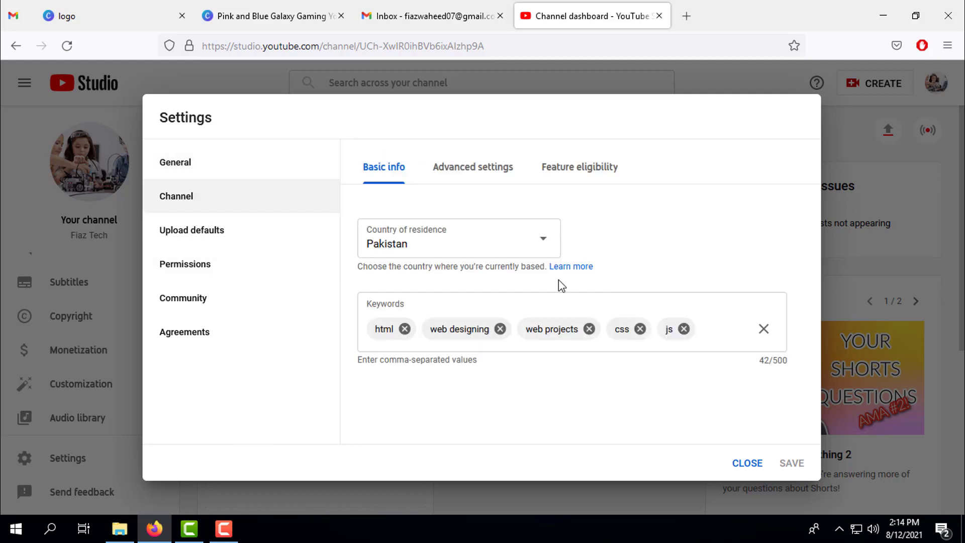
left_click(551, 251)
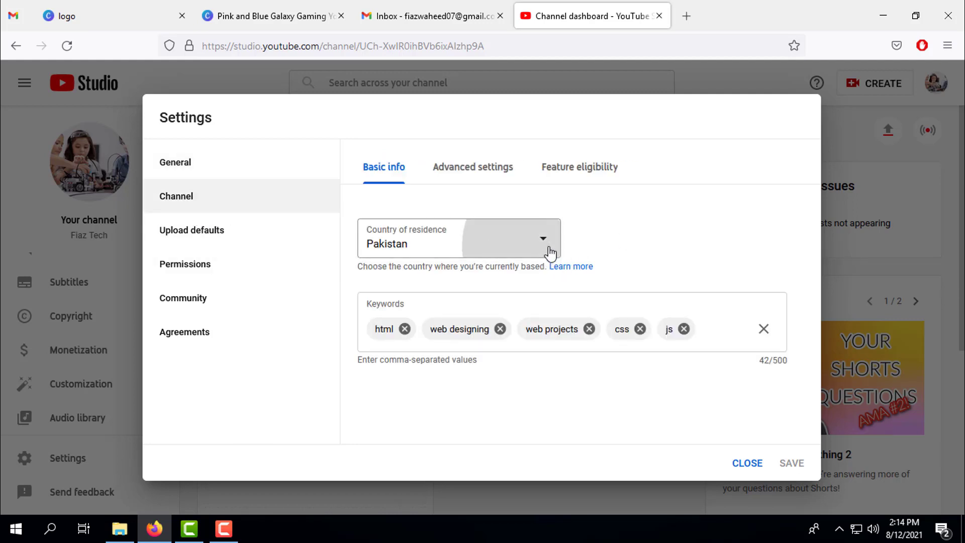
left_click(648, 252)
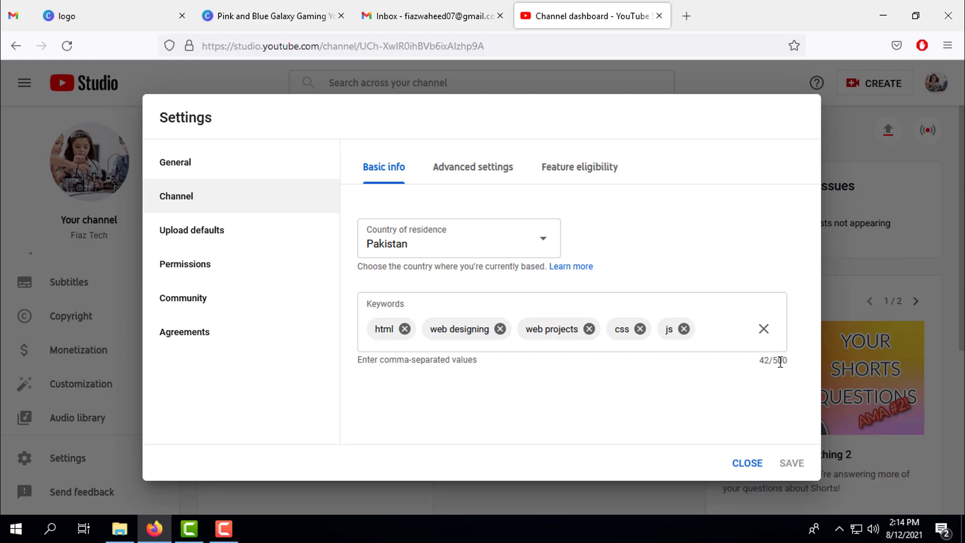
left_click_drag(777, 360, 790, 379)
left_click(794, 376)
Review the channel's advanced settings, from the made-for-kids audience choice to the subscriber count and advertisement options
left_click(470, 168)
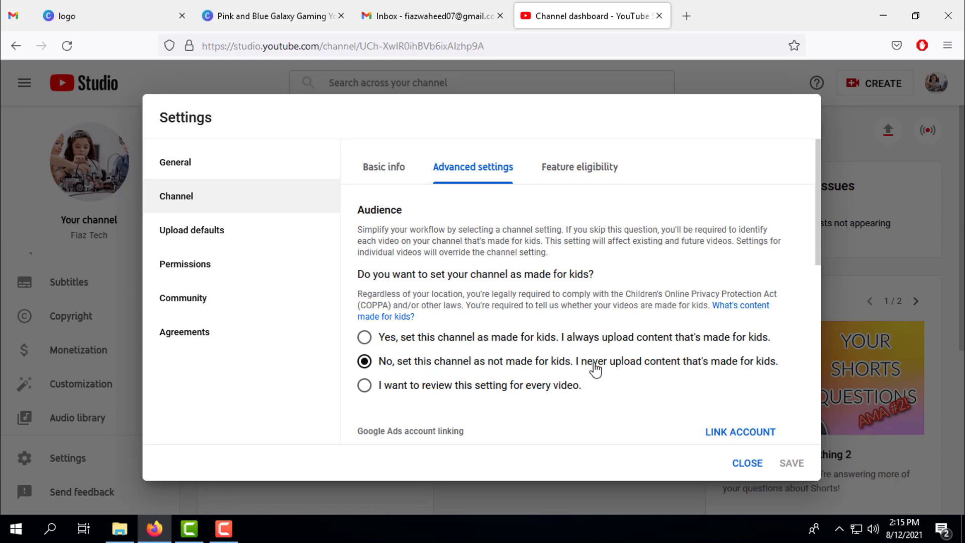
scroll(601, 368, "down", 5)
scroll(601, 367, "down", 3)
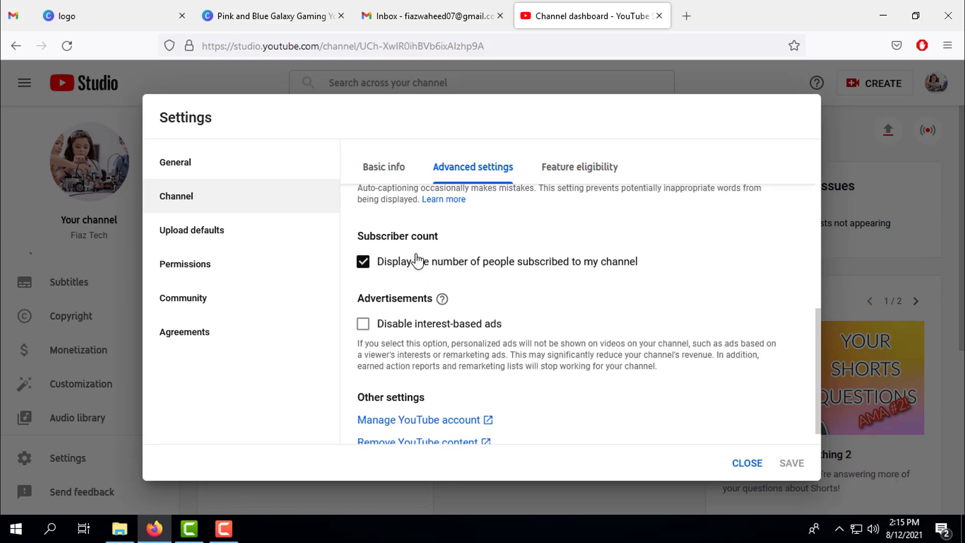
Turn off the display of the channel's subscriber count and turn it back on
left_click(363, 261)
scroll(364, 282, "up", 1)
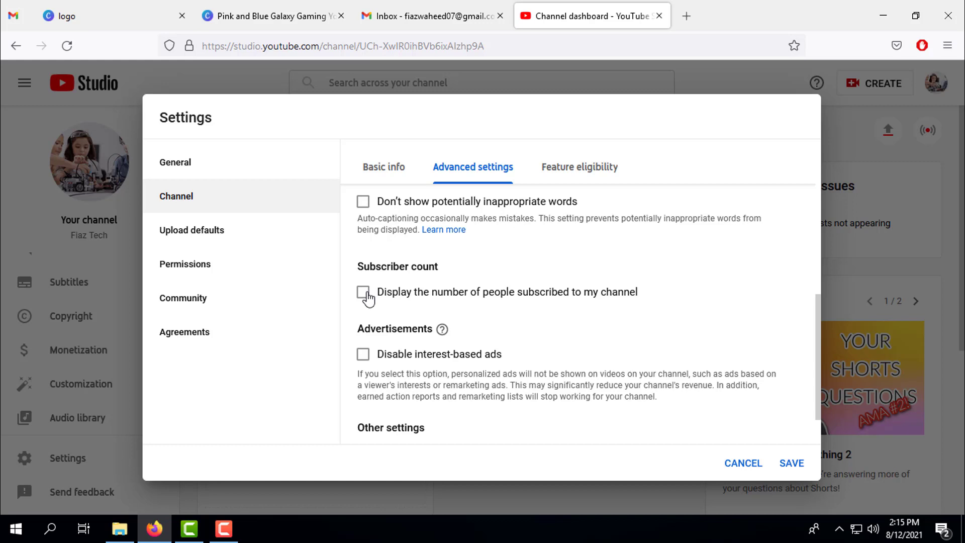
left_click(364, 293)
scroll(583, 347, "down", 1)
scroll(591, 352, "up", 4)
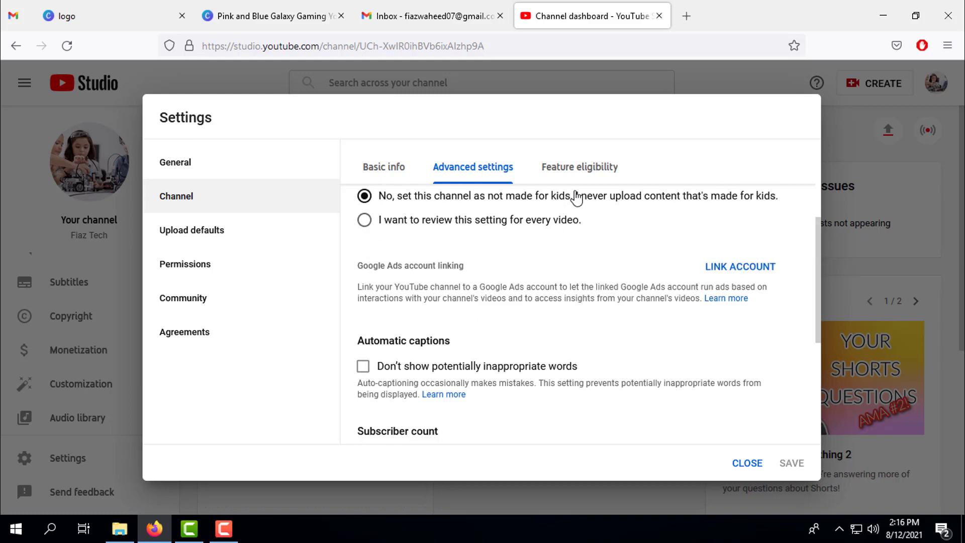
Examine the channel's feature eligibility, expanding the features that require phone verification and highlighting their status and feature list
left_click(575, 179)
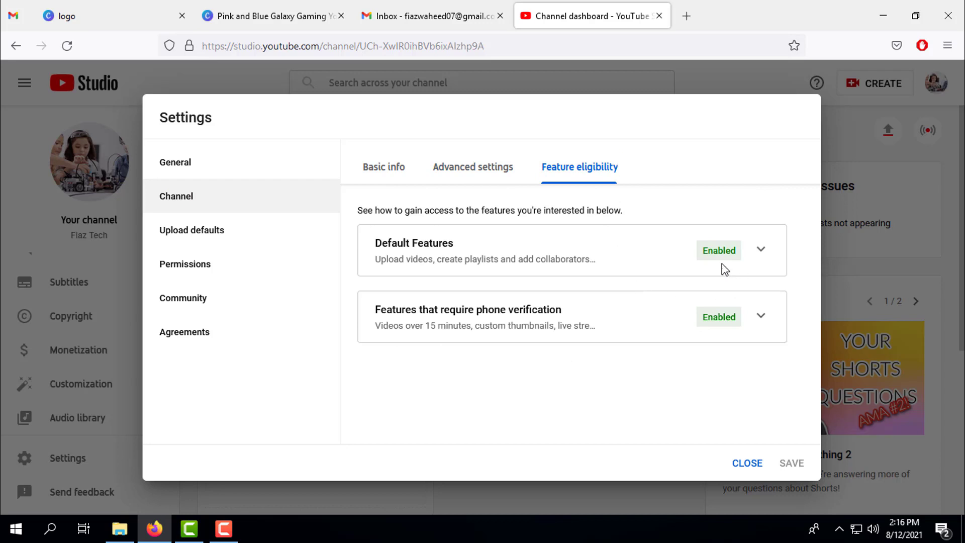
left_click(760, 319)
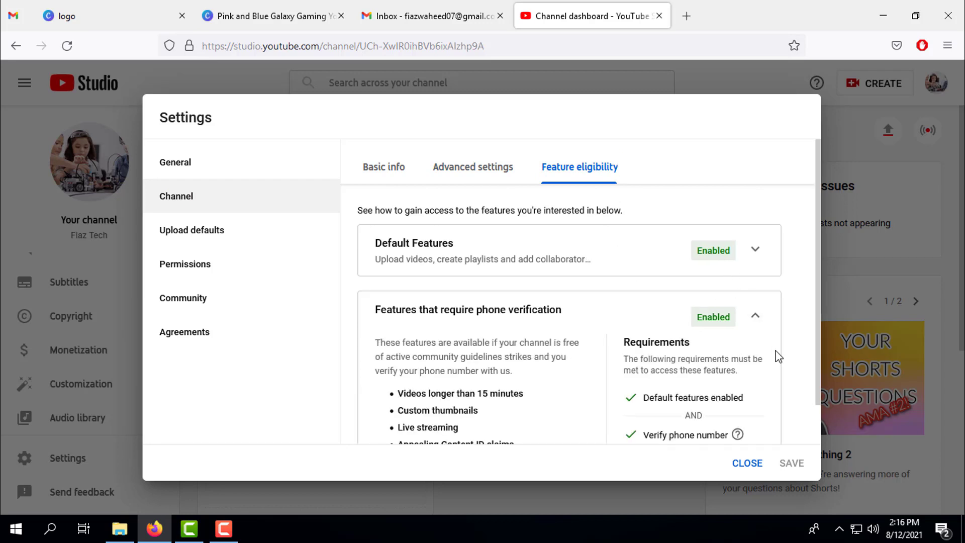
scroll(781, 374, "down", 1)
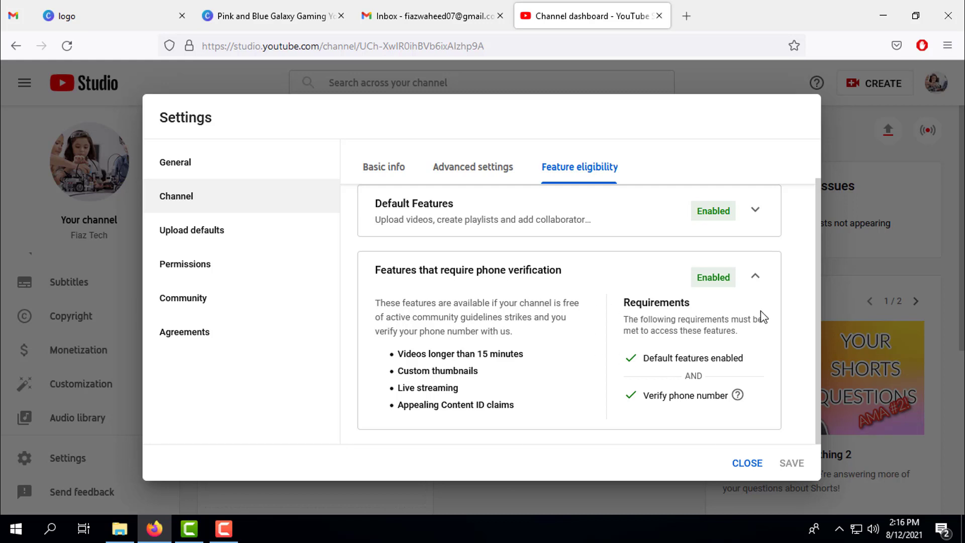
left_click_drag(696, 277, 732, 280)
left_click(723, 290)
left_click_drag(694, 276, 726, 280)
left_click(732, 285)
left_click_drag(509, 409, 398, 353)
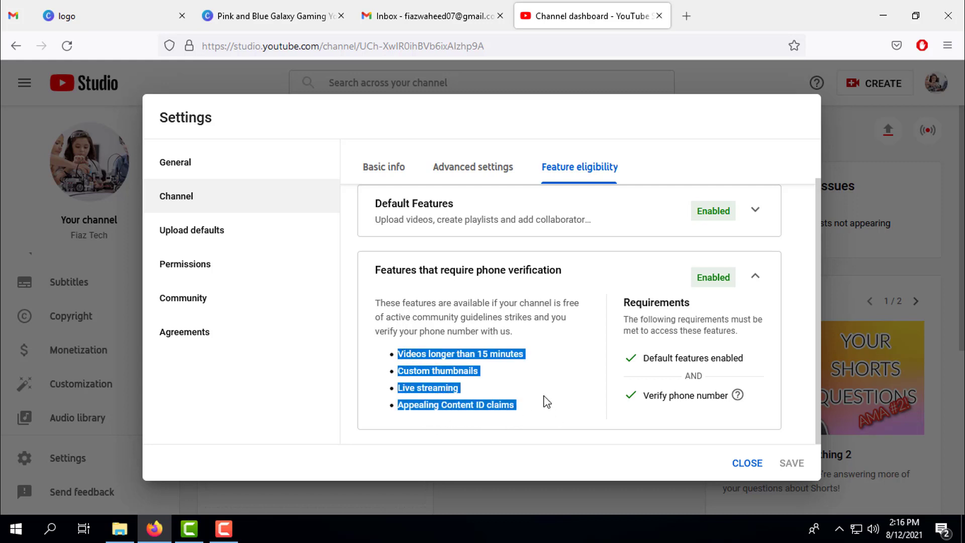
left_click(546, 402)
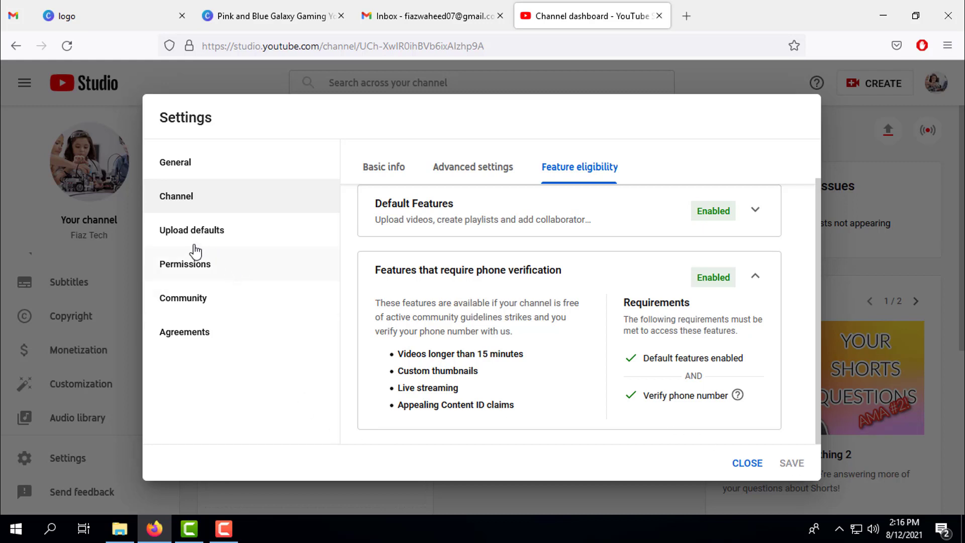
Open the upload defaults and read the default video description, including its channel join and subscribe links
left_click(176, 235)
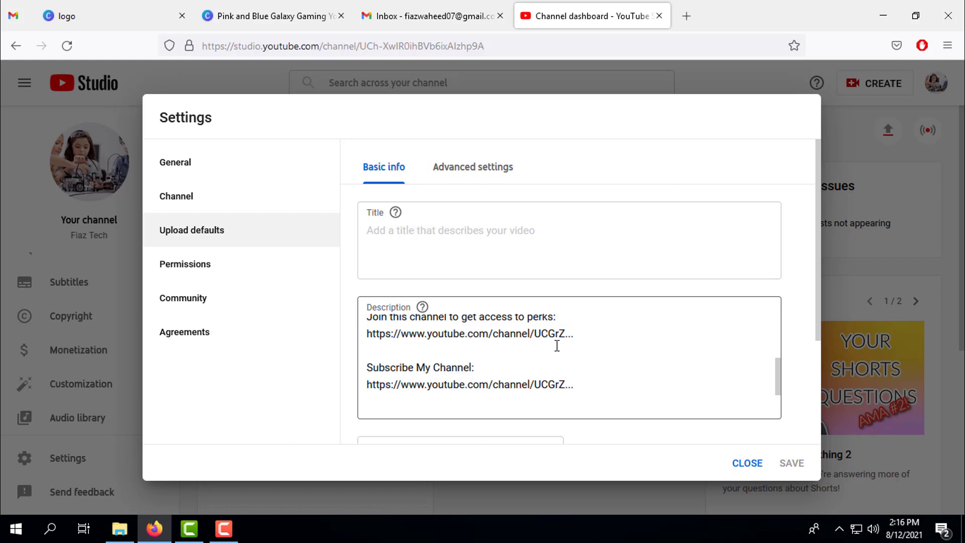
scroll(670, 364, "up", 2)
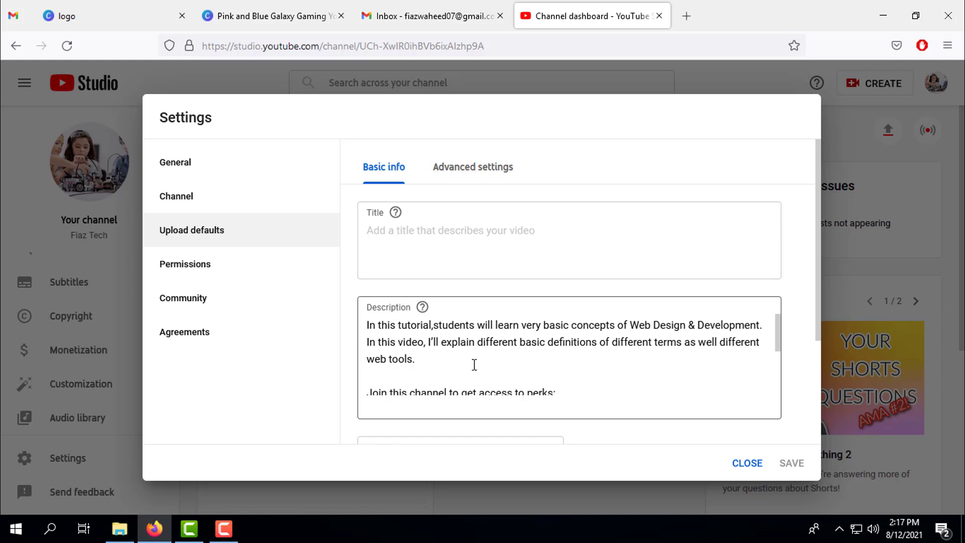
left_click_drag(429, 367, 366, 326)
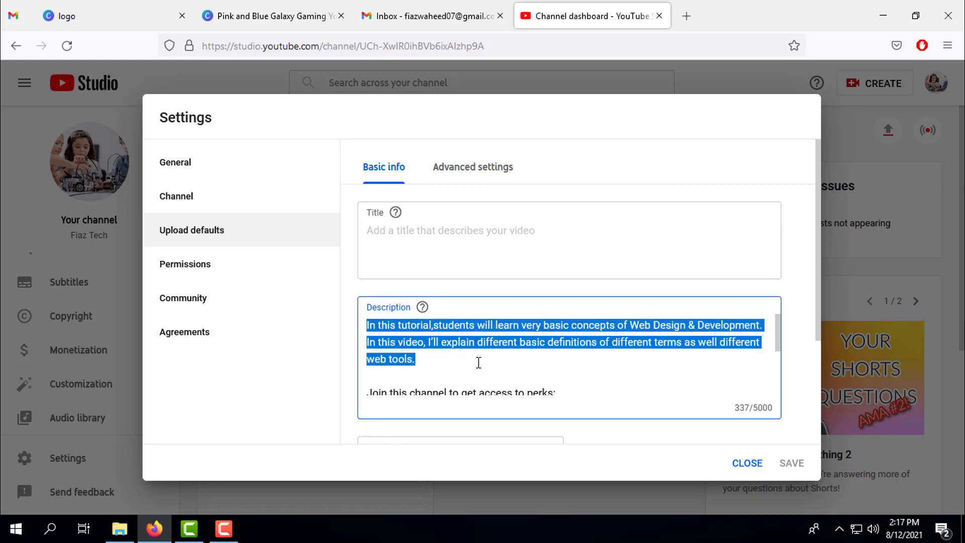
scroll(525, 375, "down", 3)
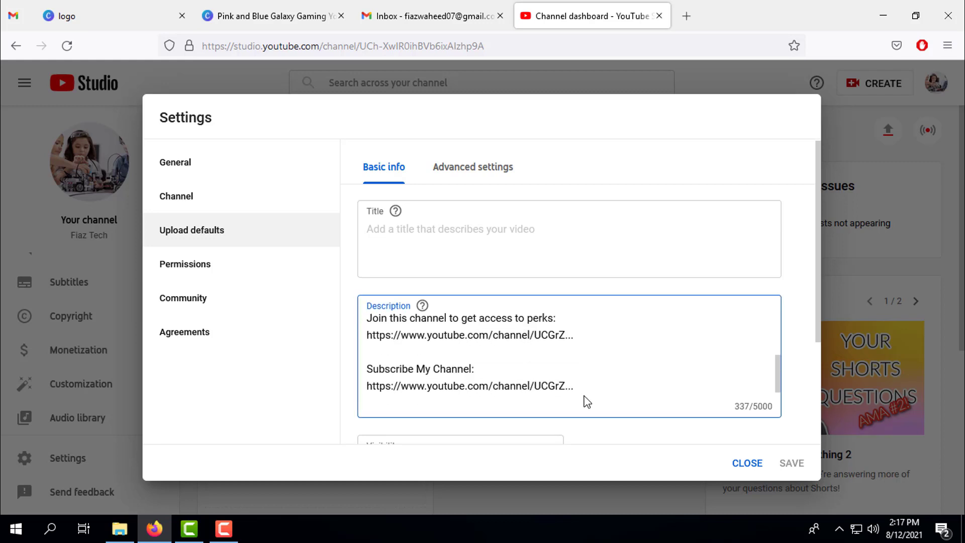
scroll(587, 400, "down", 3)
scroll(605, 379, "up", 3)
left_click_drag(601, 390, 368, 368)
left_click(605, 403)
key("ctrl+a")
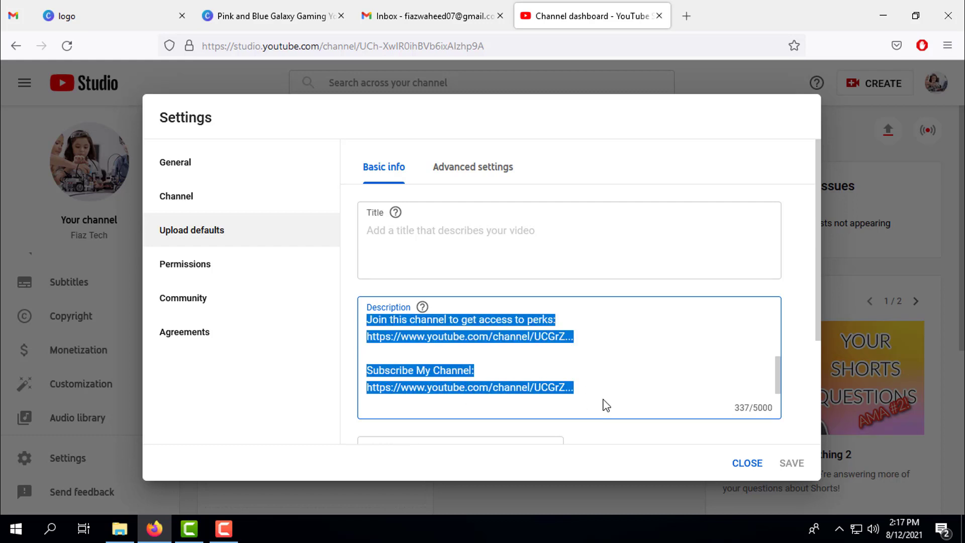
left_click(606, 404)
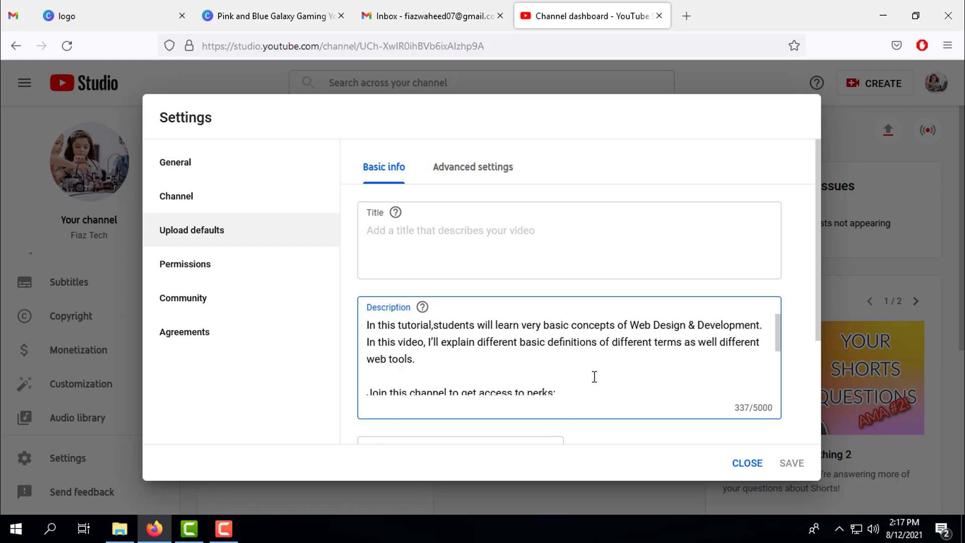
Highlight the introductory tutorial paragraph at the start of the default video description
scroll(592, 379, "up", 3)
left_click_drag(416, 360, 369, 324)
left_click(432, 358)
left_click_drag(369, 325, 530, 374)
Set the default upload visibility to Unlisted and check the default tags
scroll(605, 438, "down", 3)
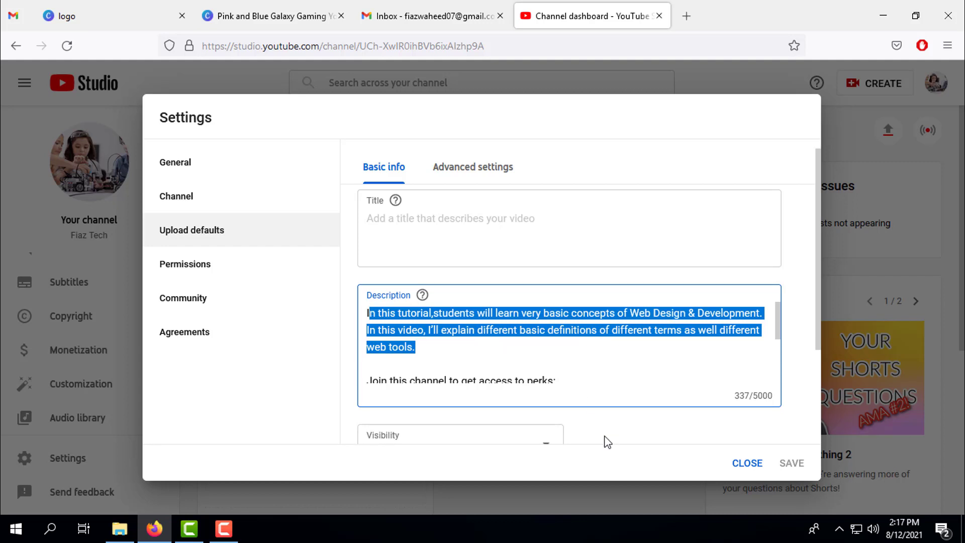
scroll(603, 387, "down", 3)
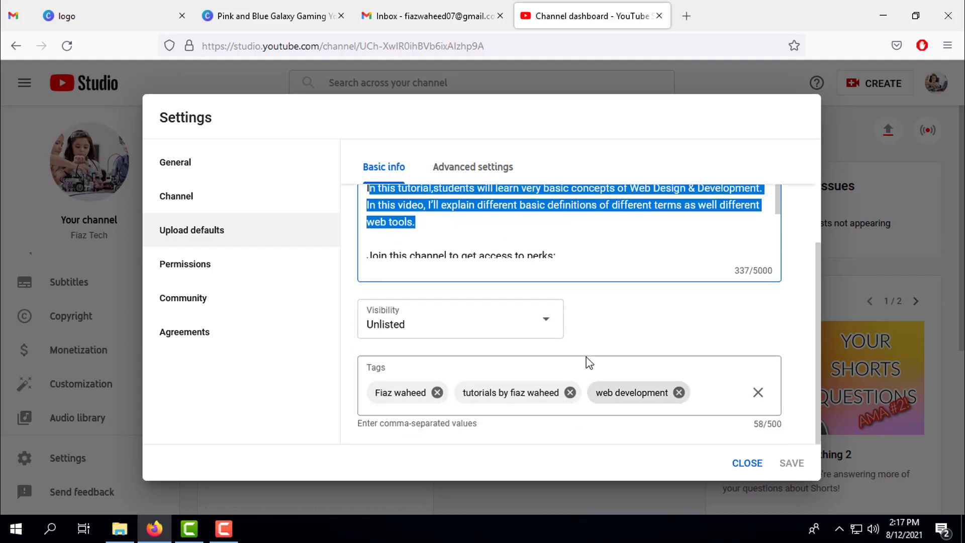
left_click(547, 325)
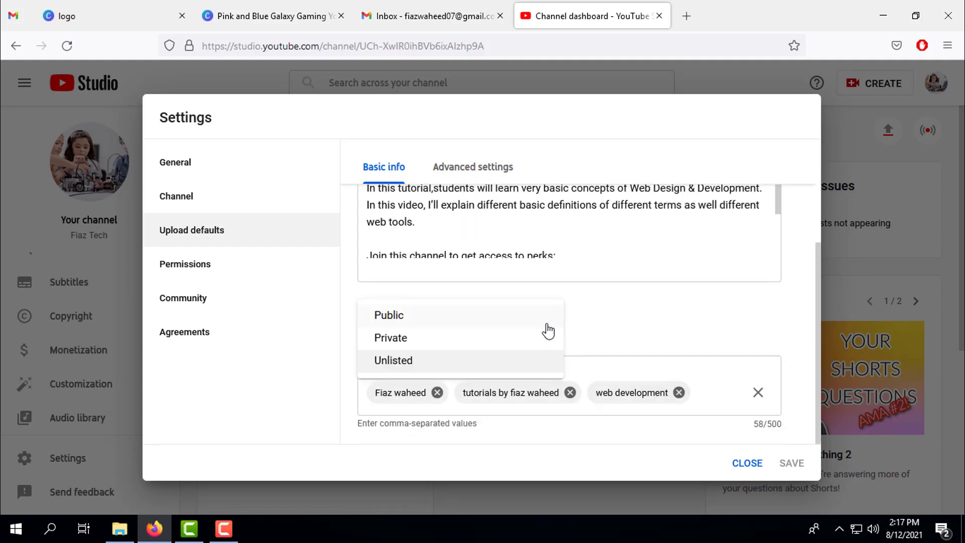
left_click(455, 366)
scroll(644, 378, "down", 2)
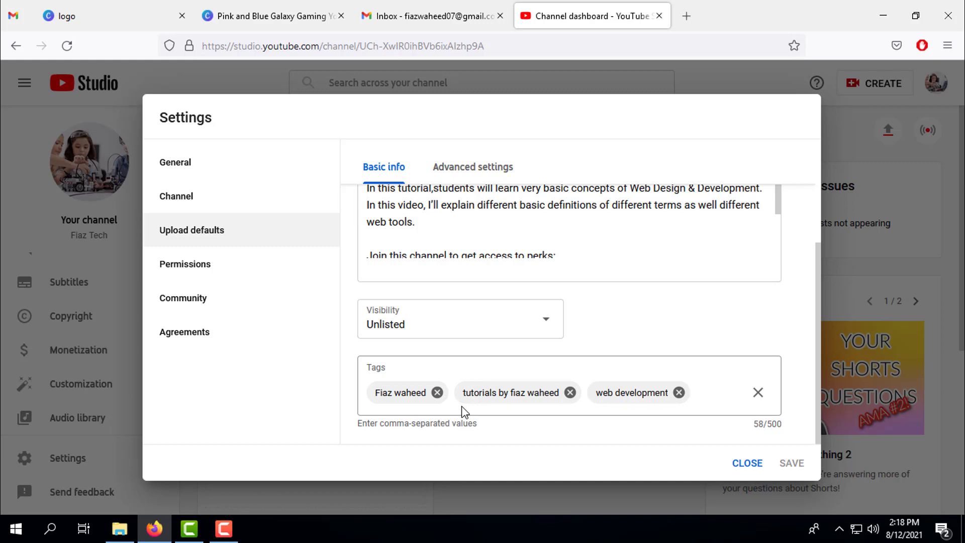
left_click(696, 392)
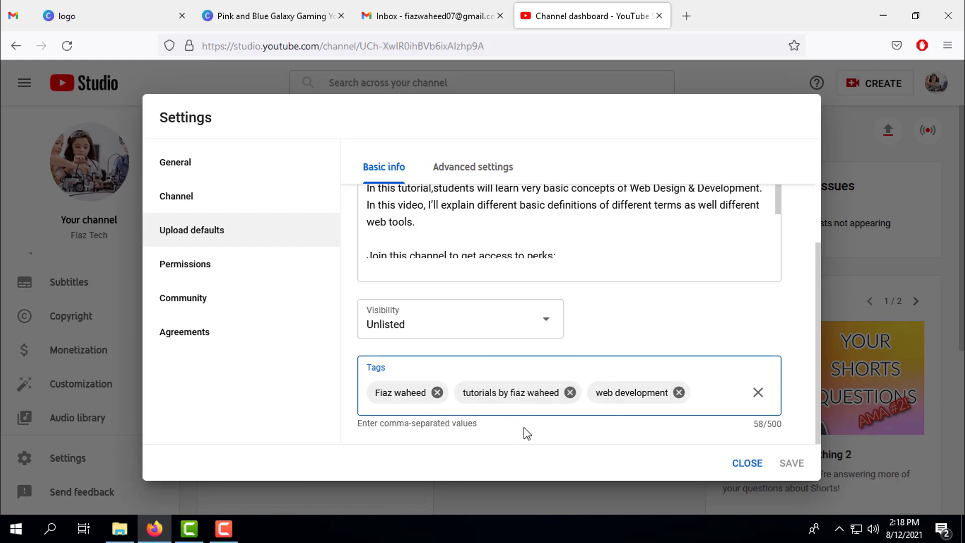
In the advanced upload defaults, choose Standard YouTube License as the license and Education as the category
left_click(490, 173)
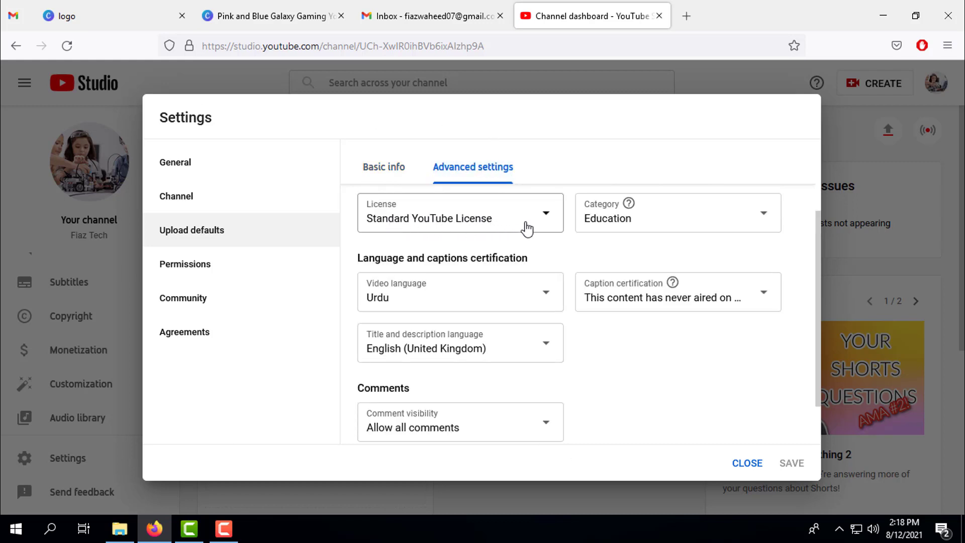
left_click(543, 224)
left_click(490, 212)
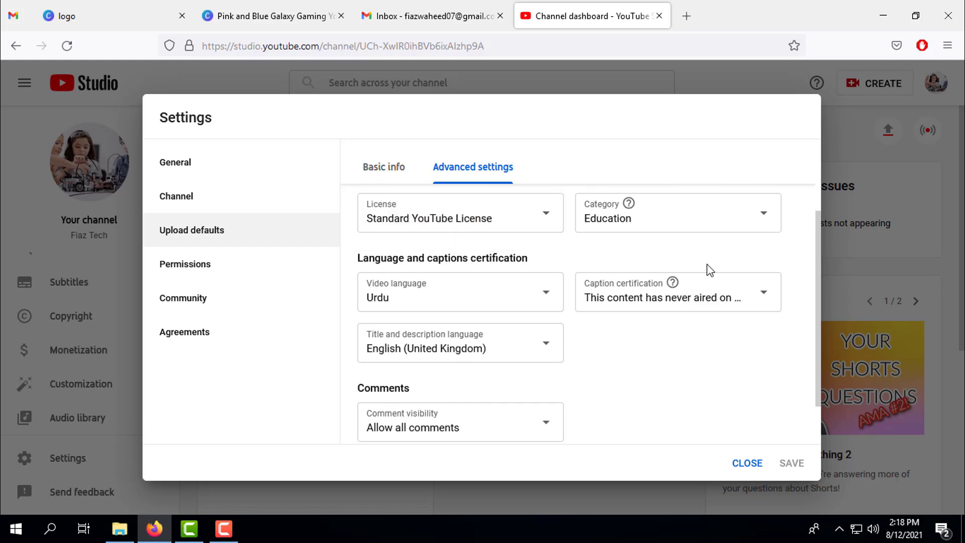
left_click(770, 225)
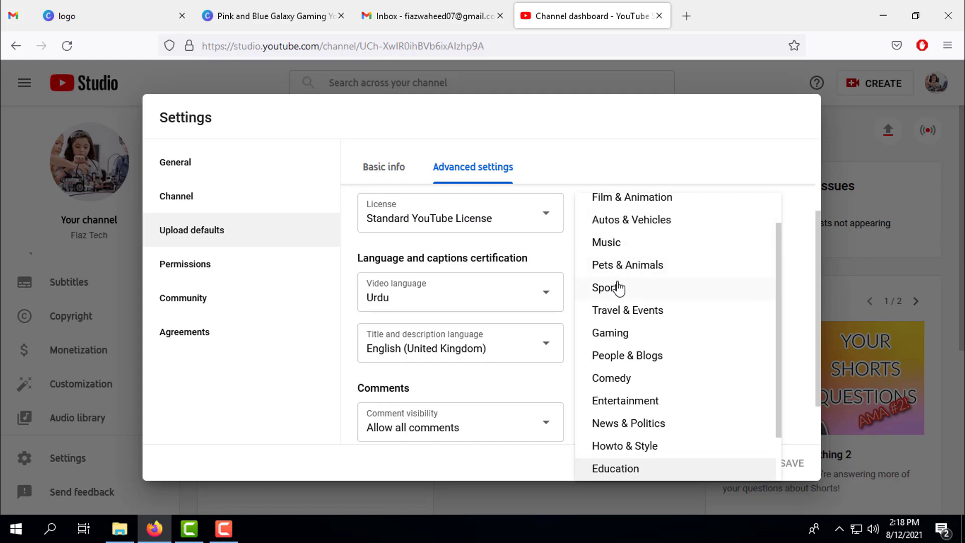
scroll(689, 381, "down", 2)
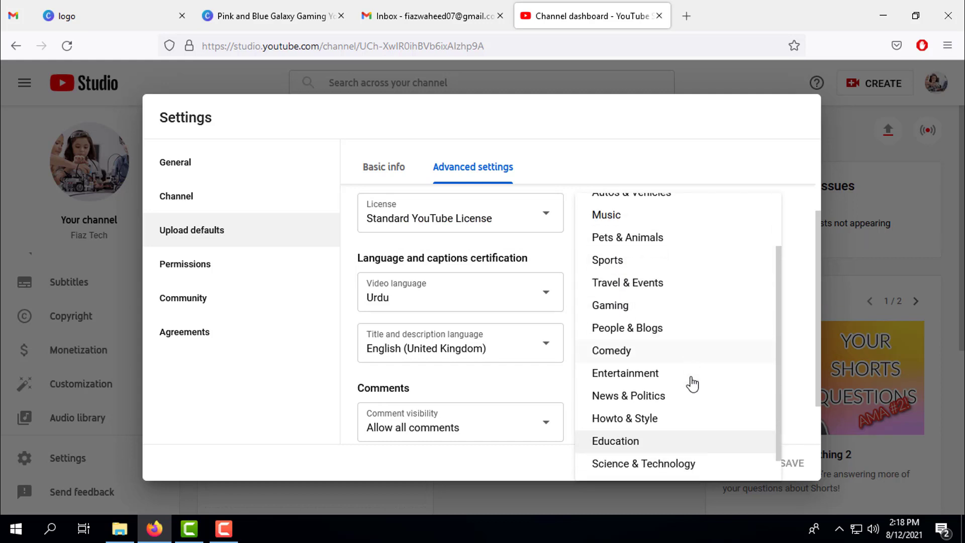
left_click(632, 426)
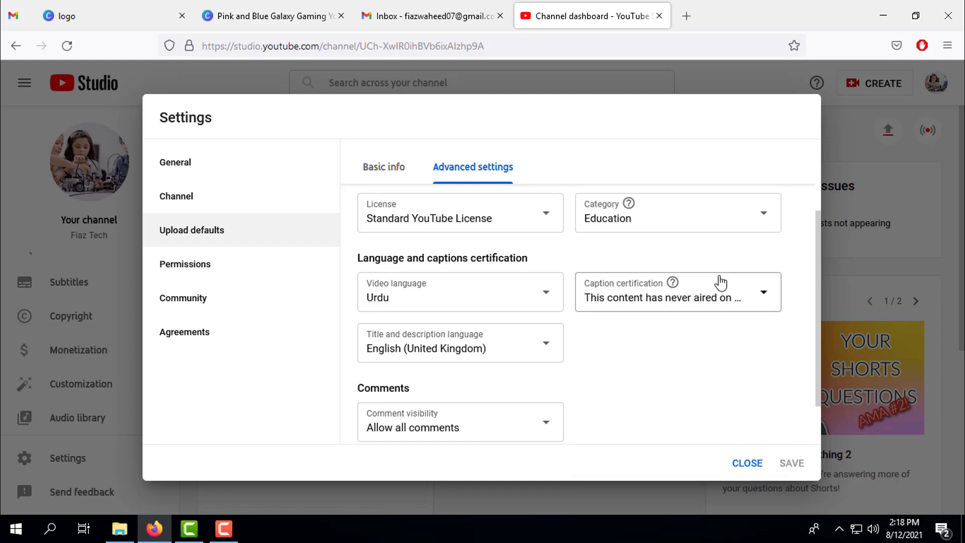
Set the default video language to Urdu and the caption certification to "This content has never aired on television in the U.S."
left_click(546, 302)
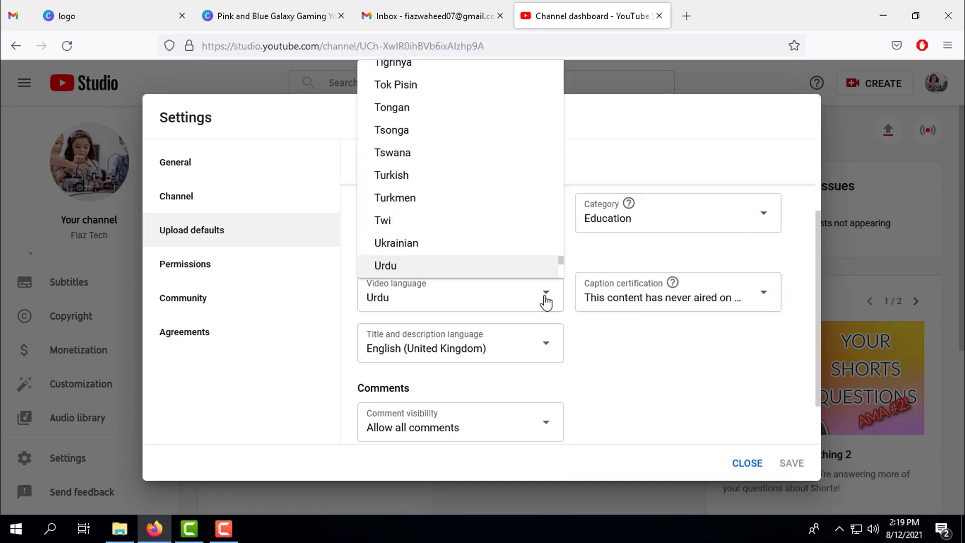
left_click(523, 267)
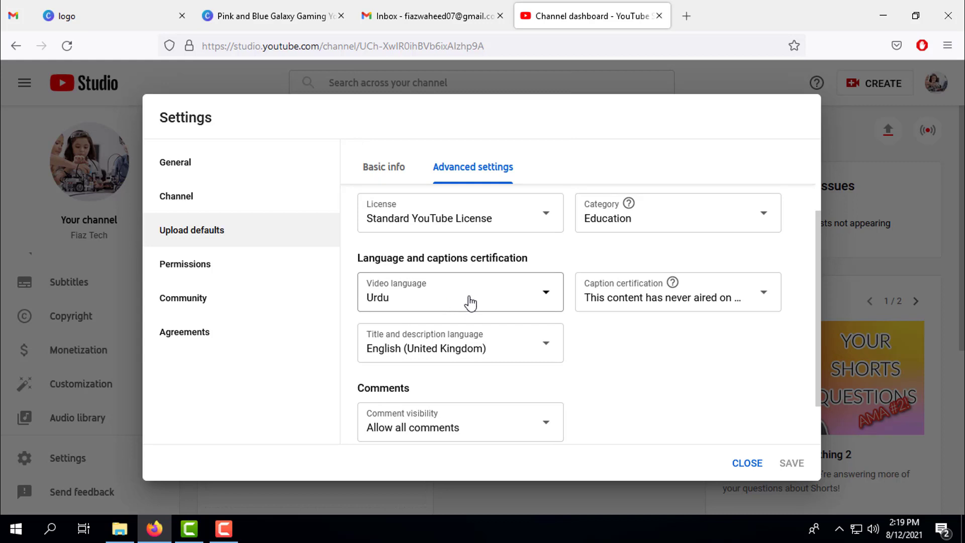
left_click(775, 305)
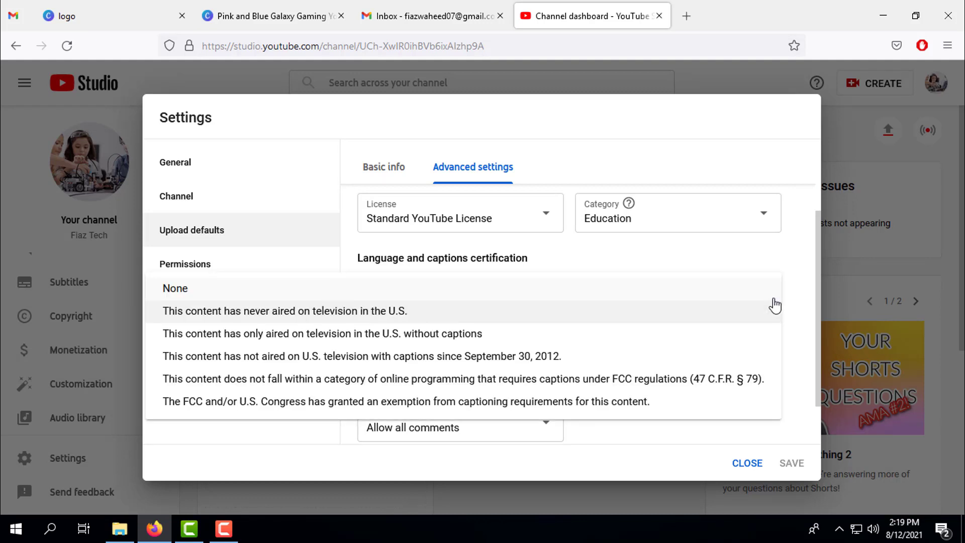
left_click(420, 315)
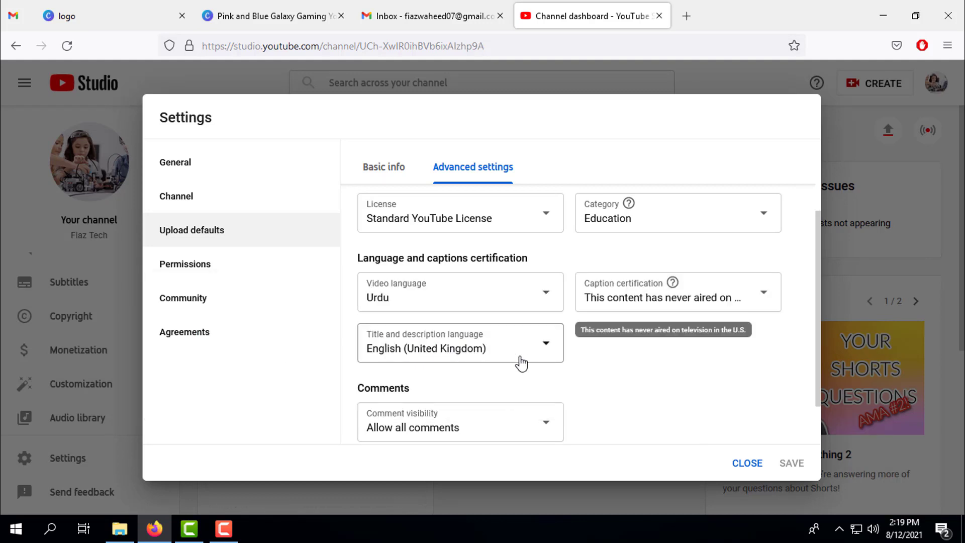
Set the title and description language to English (United Kingdom) and comment visibility to "Hold potentially inappropriate comments for review", and save the upload defaults
left_click(548, 358)
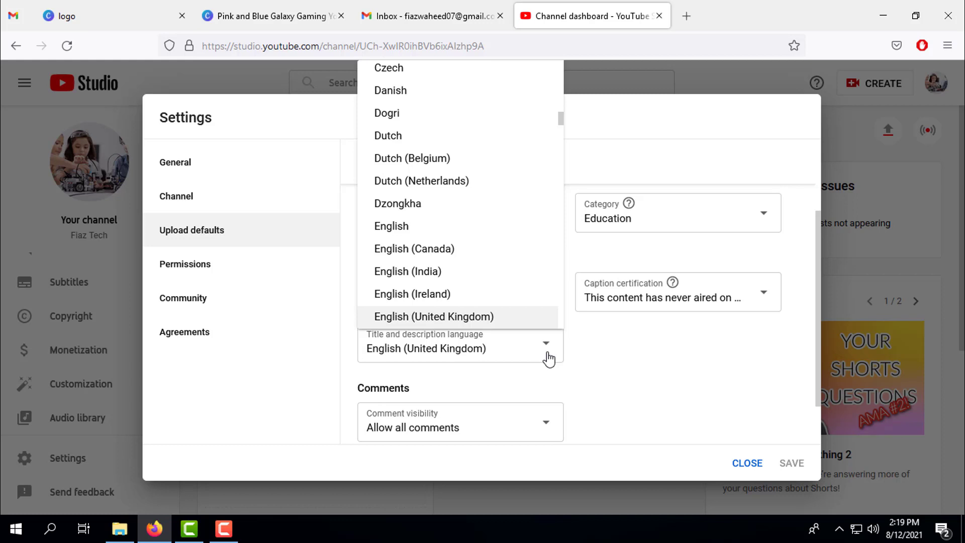
left_click(510, 323)
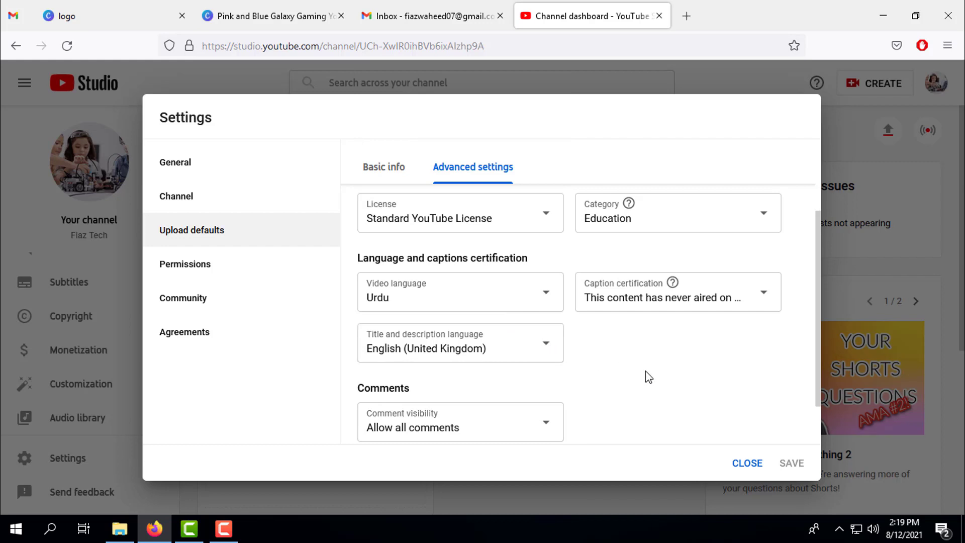
scroll(643, 375, "down", 2)
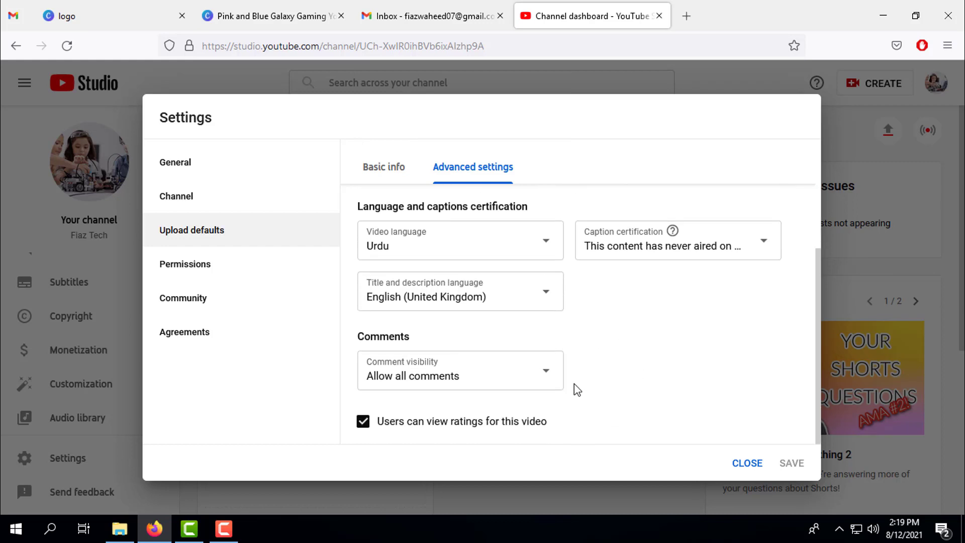
left_click(553, 383)
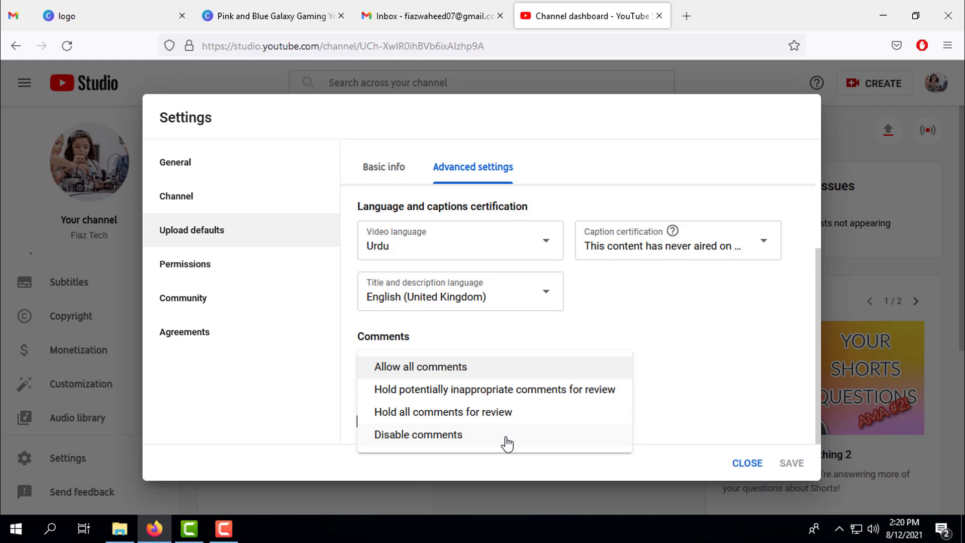
left_click(459, 396)
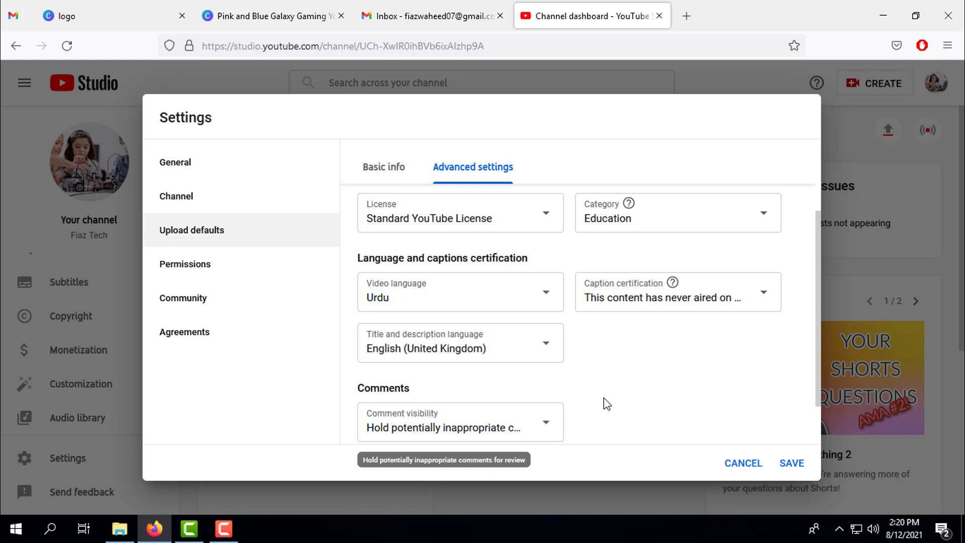
scroll(616, 406, "down", 2)
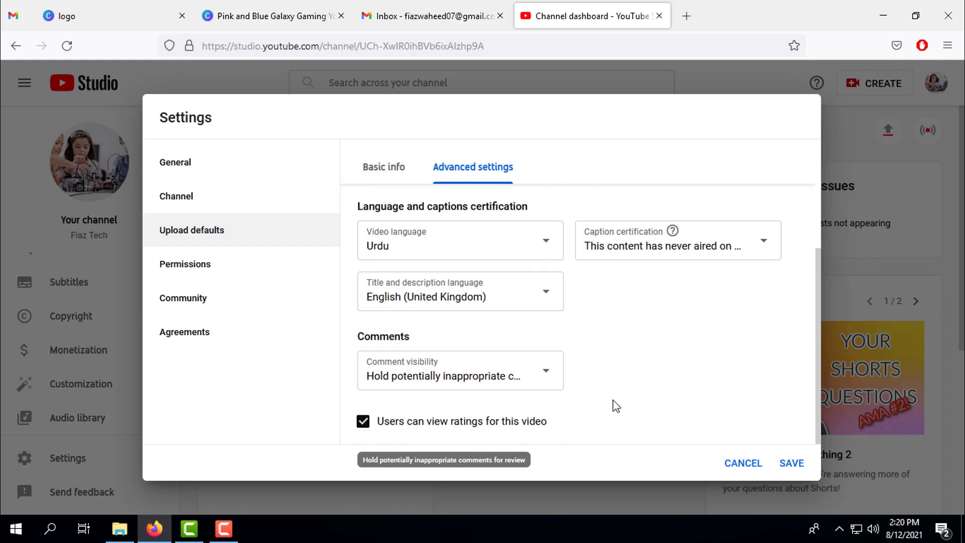
left_click(796, 467)
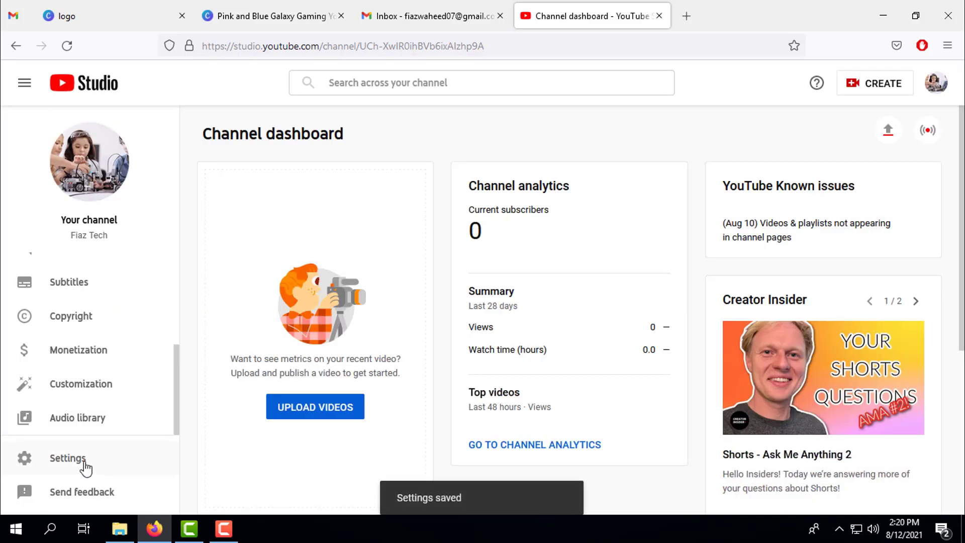
Reopen the channel settings and review the permissions list, highlighting the owner's entry
left_click(74, 465)
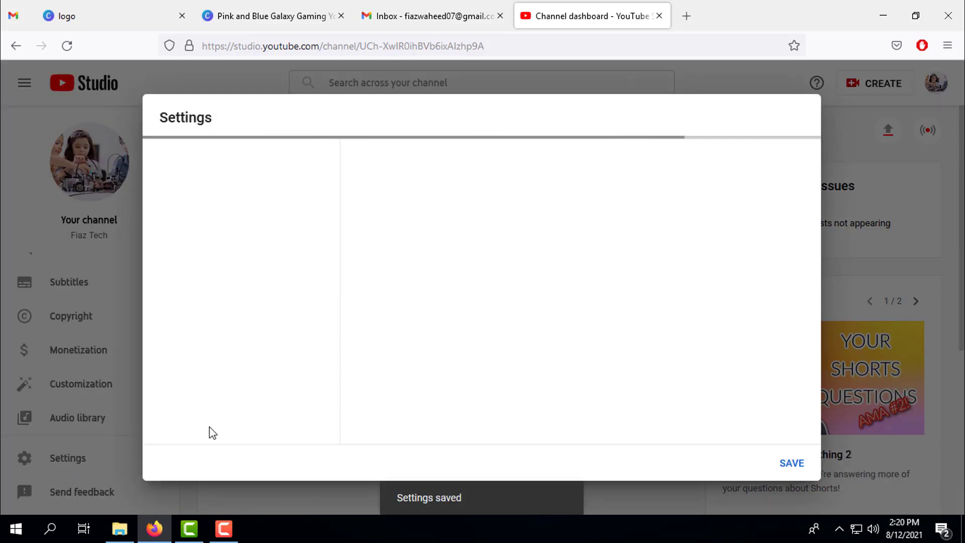
left_click(191, 264)
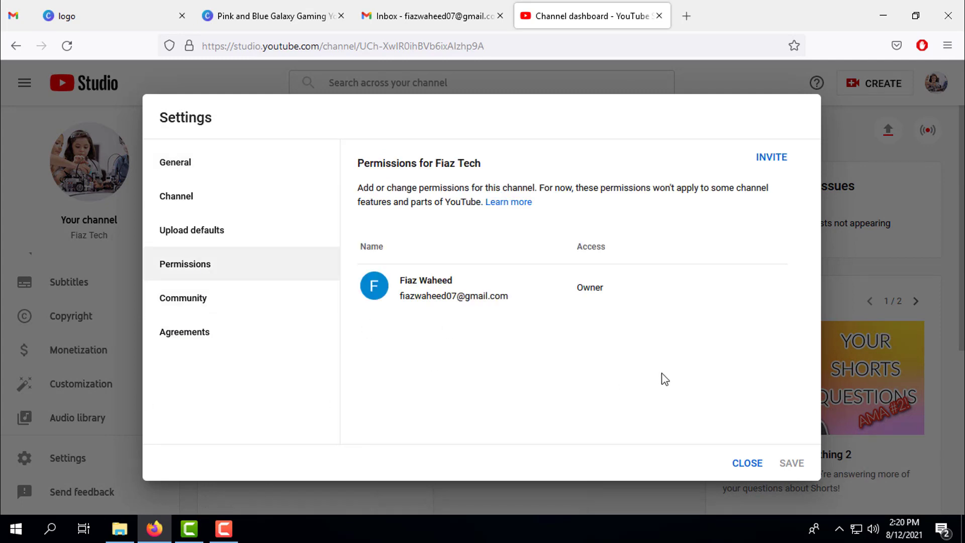
left_click_drag(622, 290, 391, 279)
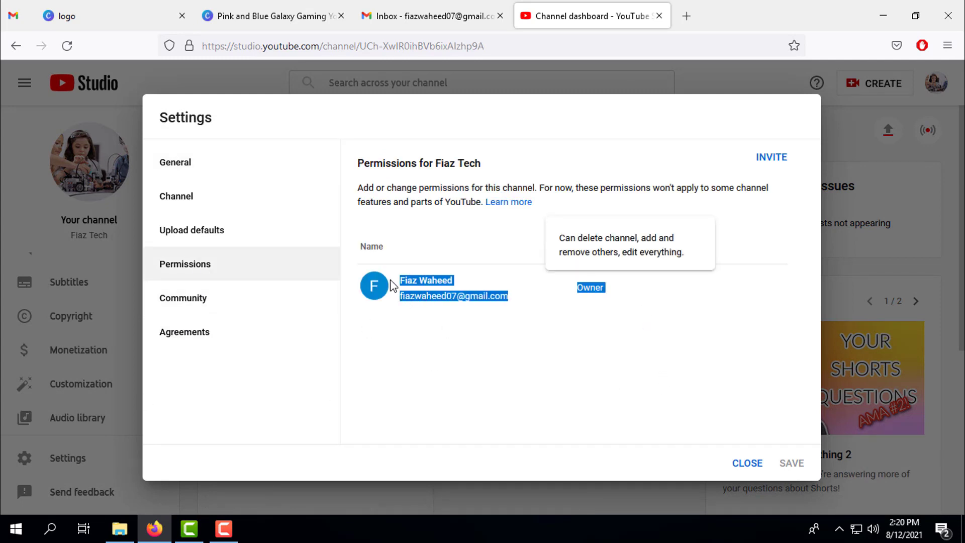
left_click(598, 316)
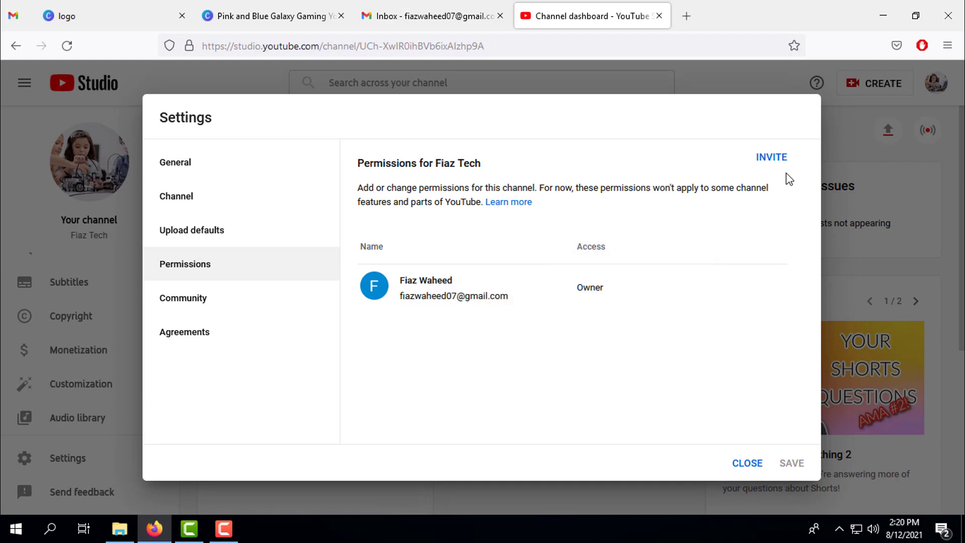
Review the access roles available when inviting someone to the channel, and dismiss the invitation without entering anyone
left_click(771, 166)
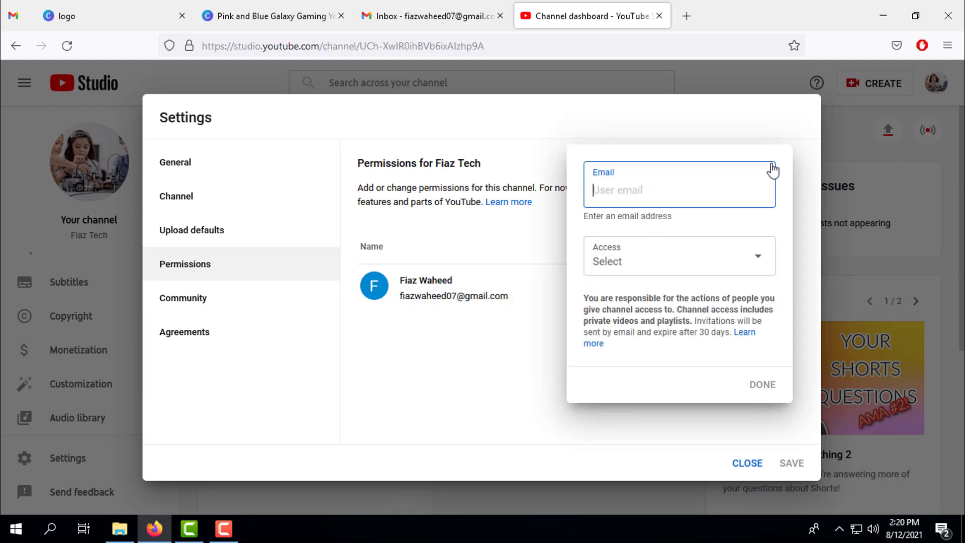
left_click(757, 264)
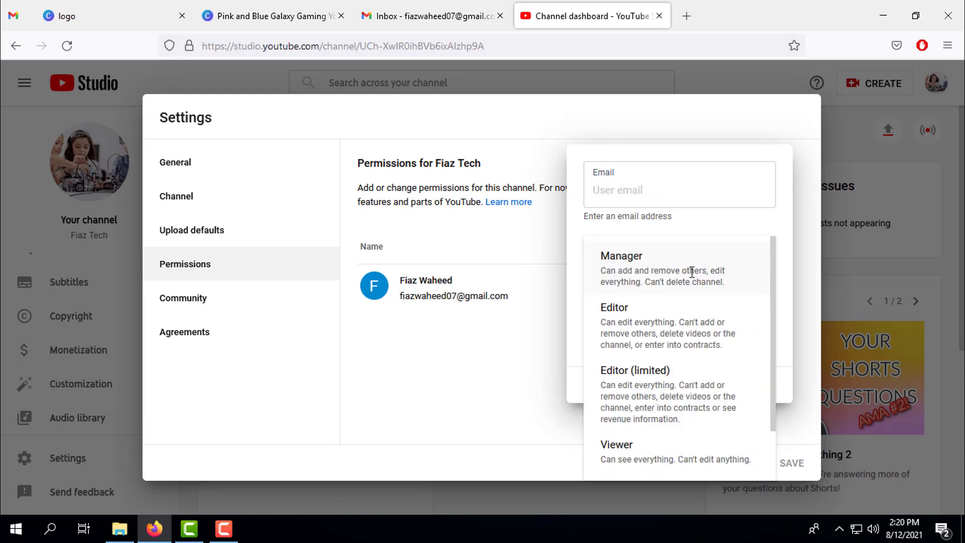
scroll(666, 385, "down", 2)
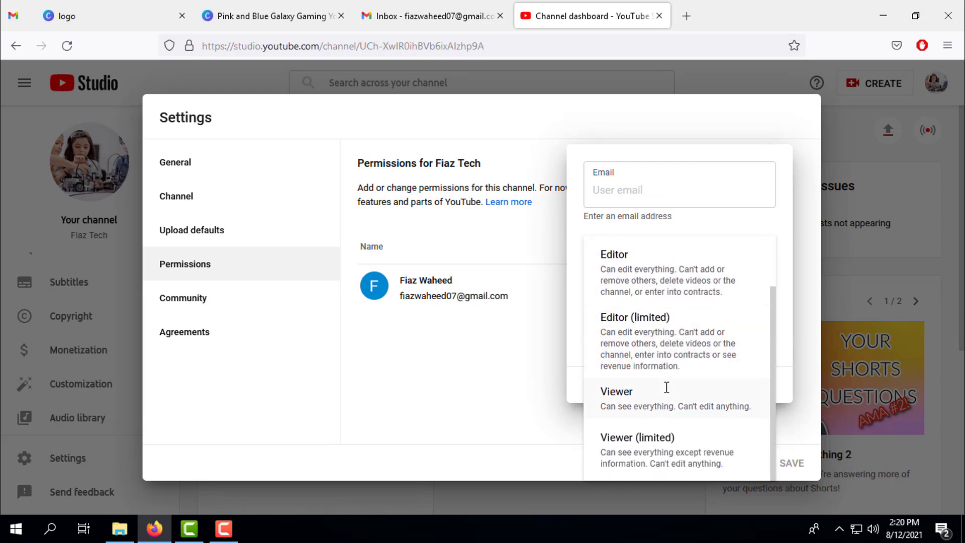
scroll(667, 392, "up", 2)
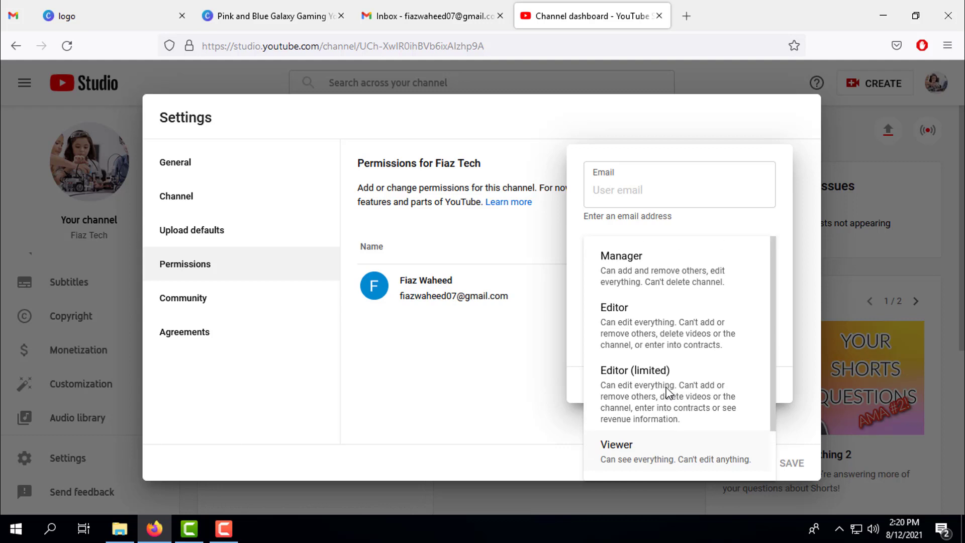
left_click(523, 356)
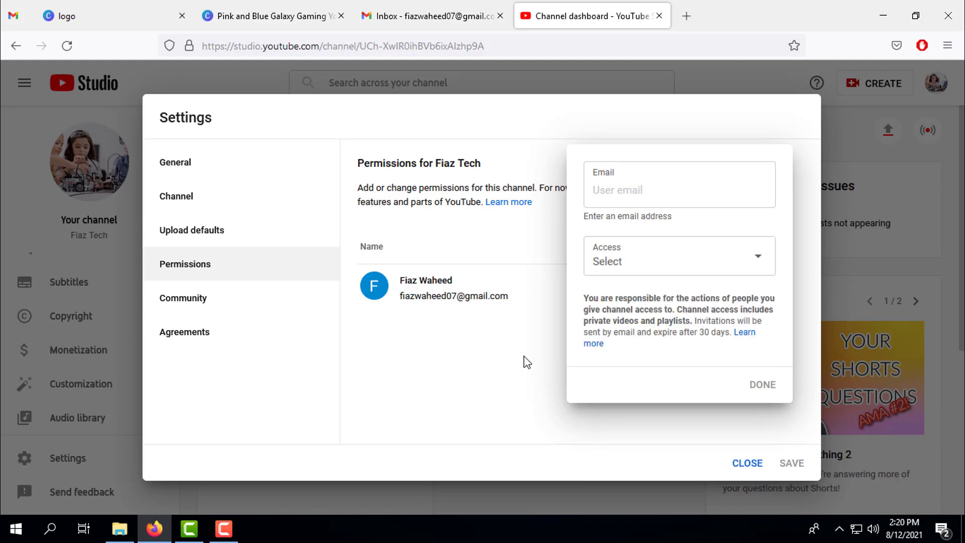
left_click(523, 356)
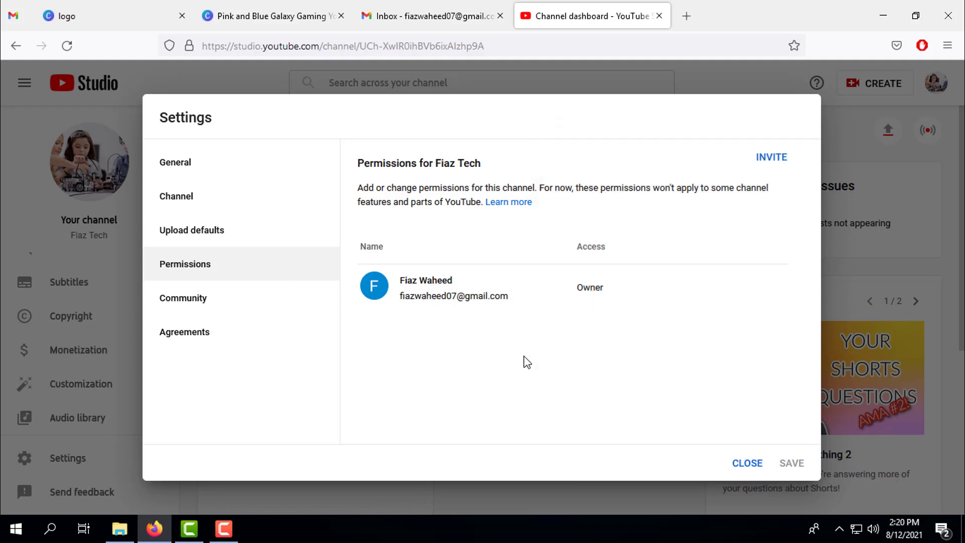
Review the community automated filters, including moderators, approved users, hidden users, blocked words and link blocking
left_click(204, 301)
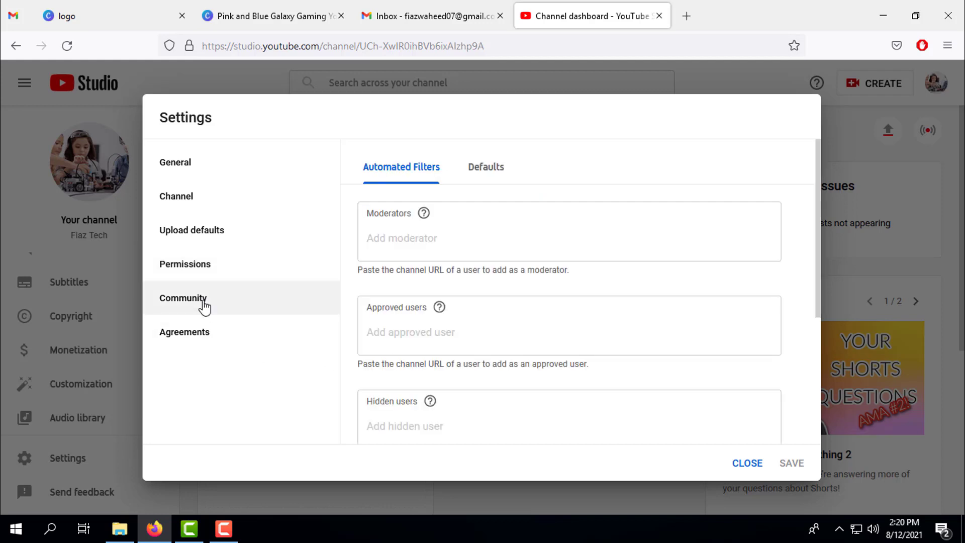
left_click(471, 241)
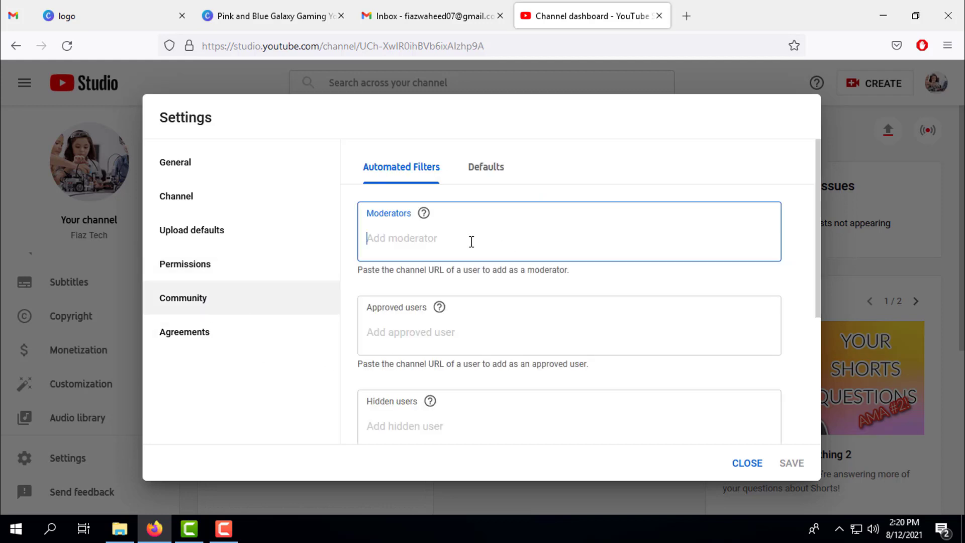
left_click(439, 333)
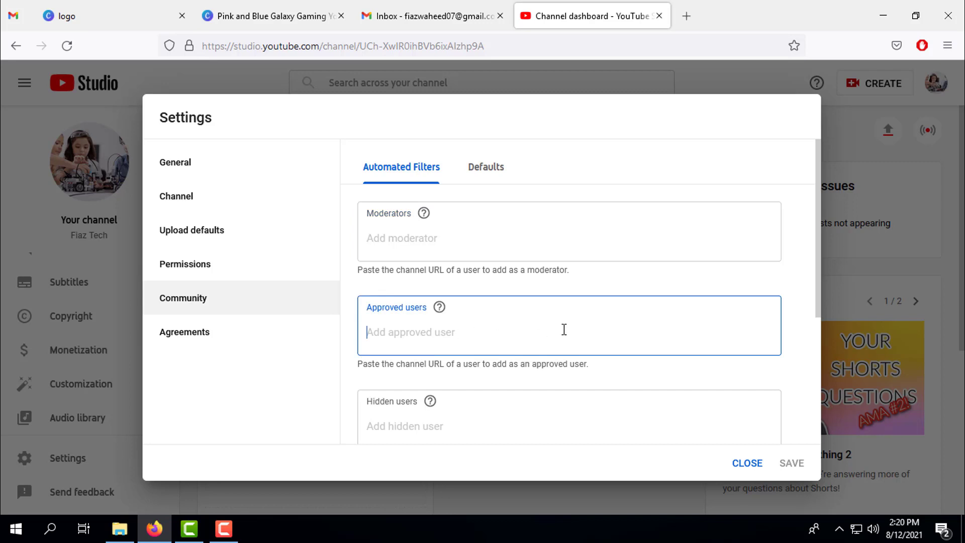
scroll(503, 334, "down", 3)
left_click(411, 284)
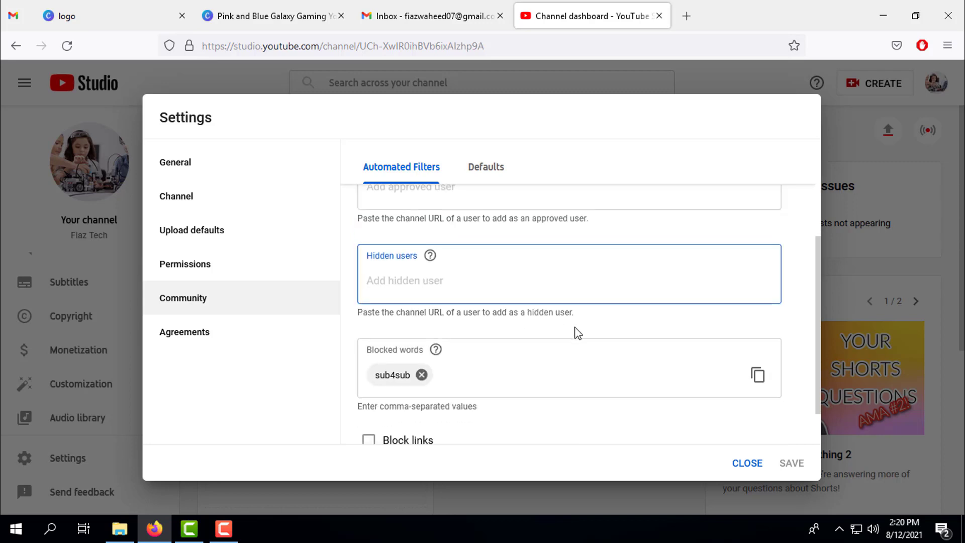
scroll(573, 333, "down", 1)
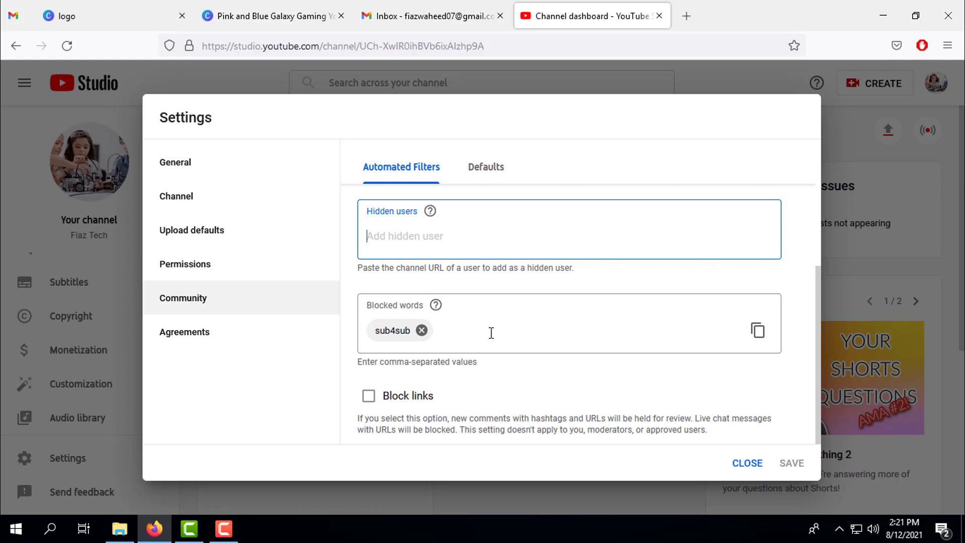
scroll(492, 334, "up", 2)
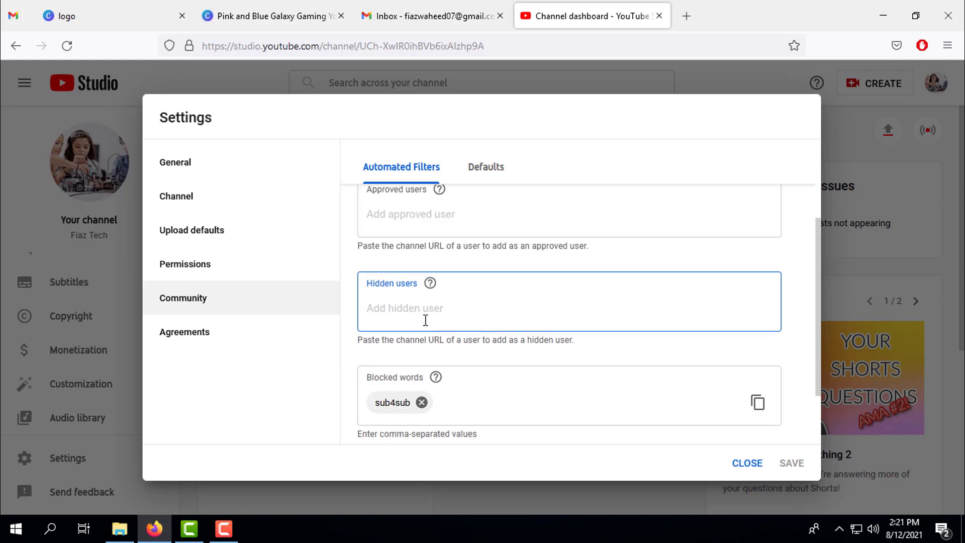
scroll(426, 321, "up", 2)
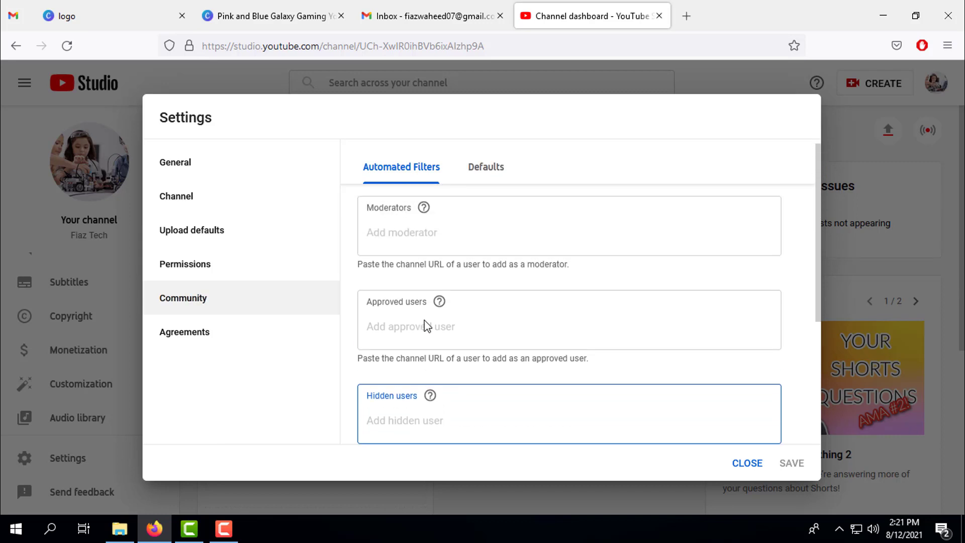
left_click(429, 330)
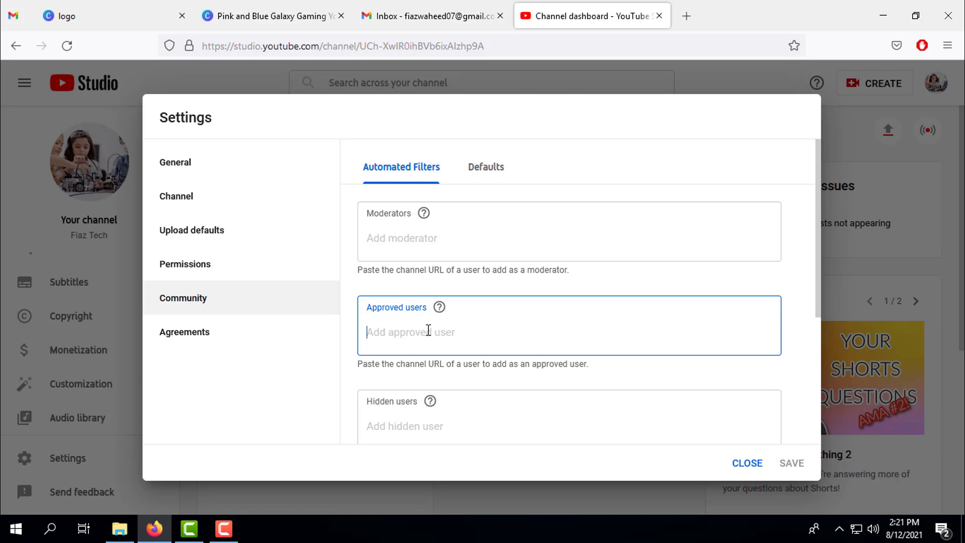
left_click(422, 244)
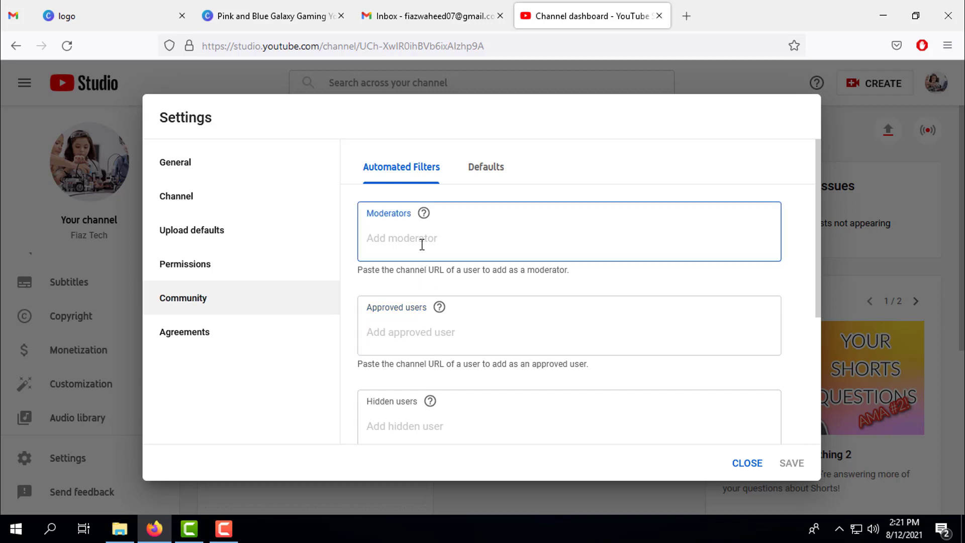
scroll(674, 319, "down", 3)
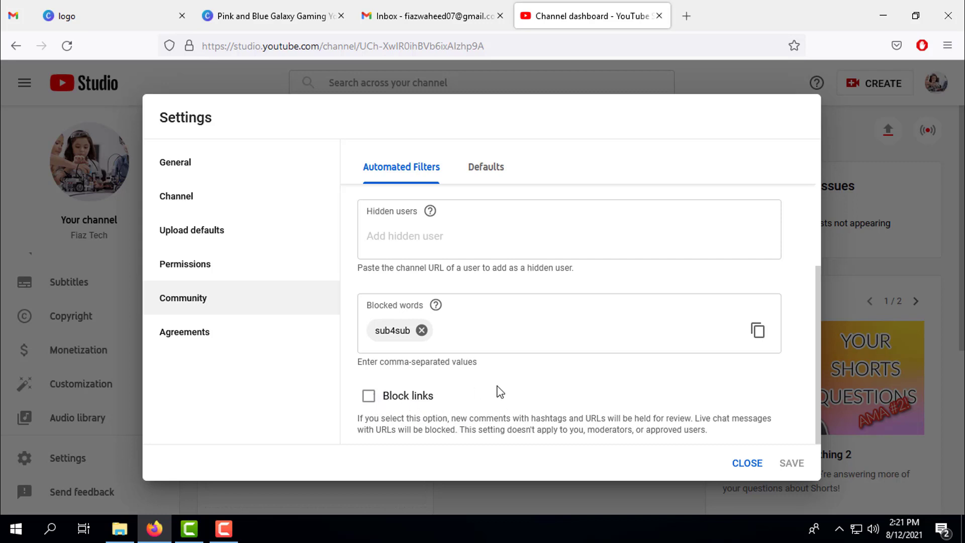
scroll(505, 391, "up", 4)
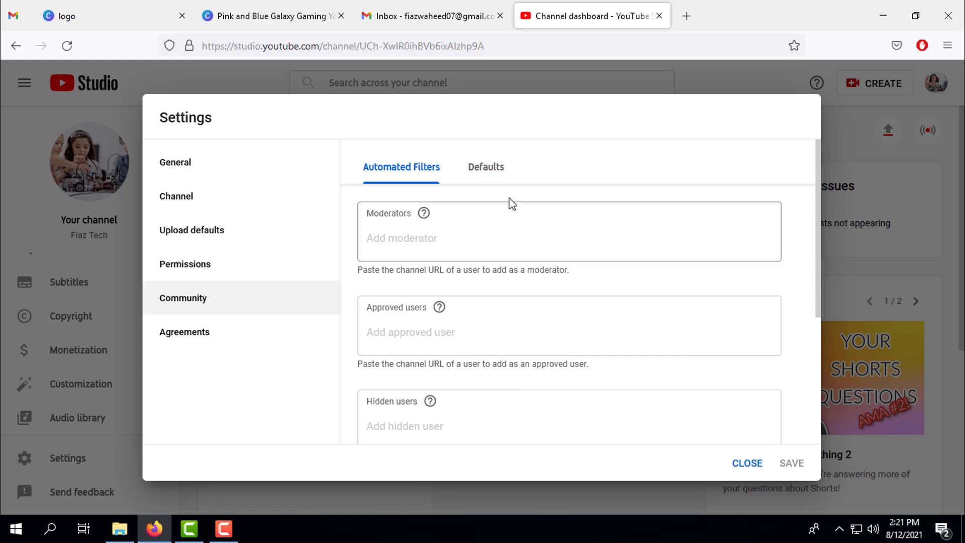
Set the community defaults to allow all comments on new videos and on the Discussions tab, and save the settings
left_click(486, 167)
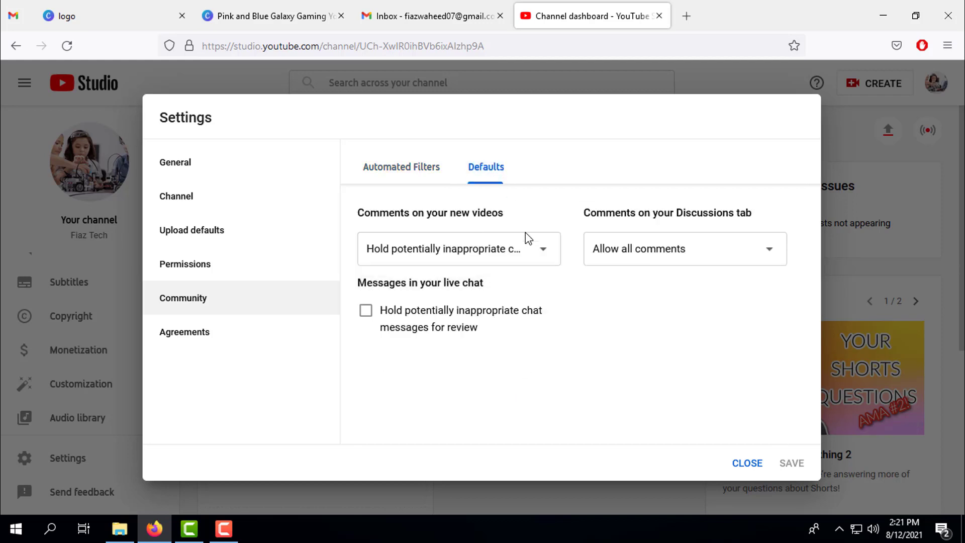
left_click(549, 256)
left_click(451, 250)
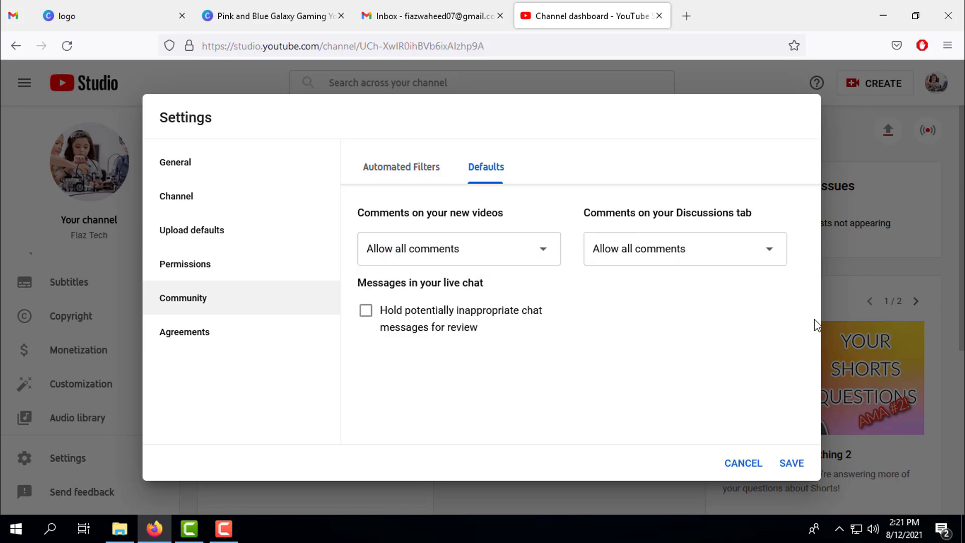
left_click(769, 250)
left_click(769, 252)
left_click(795, 465)
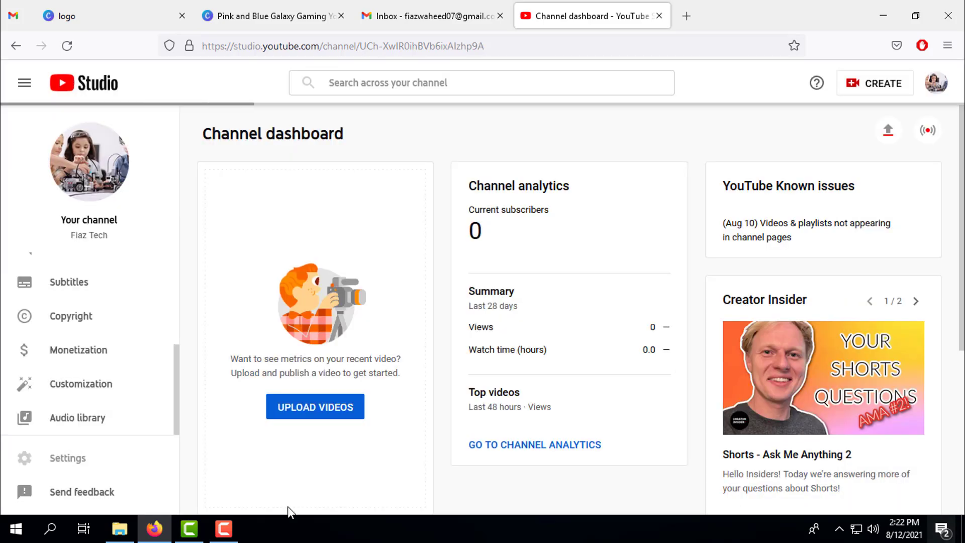
Reopen the channel settings to view the Agreements section, and close the settings
left_click(70, 458)
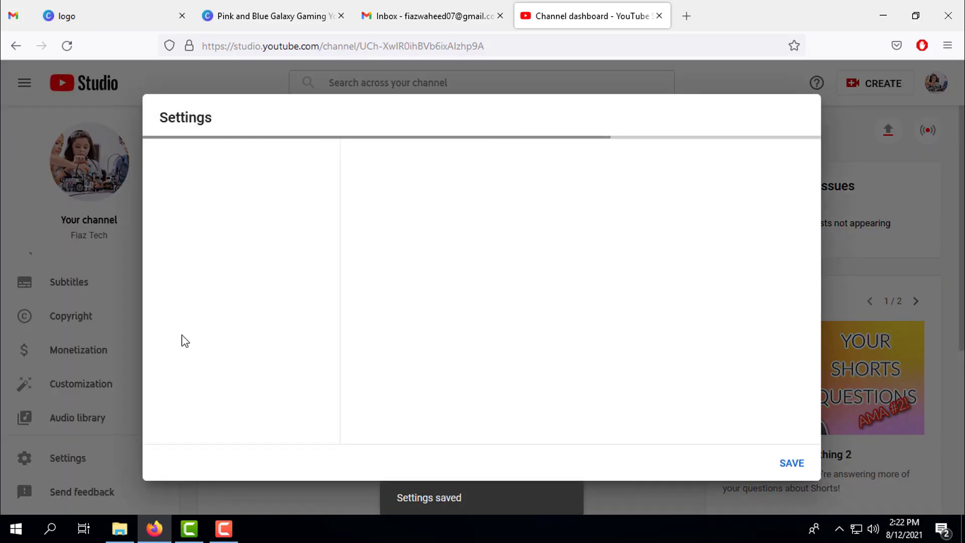
left_click(200, 336)
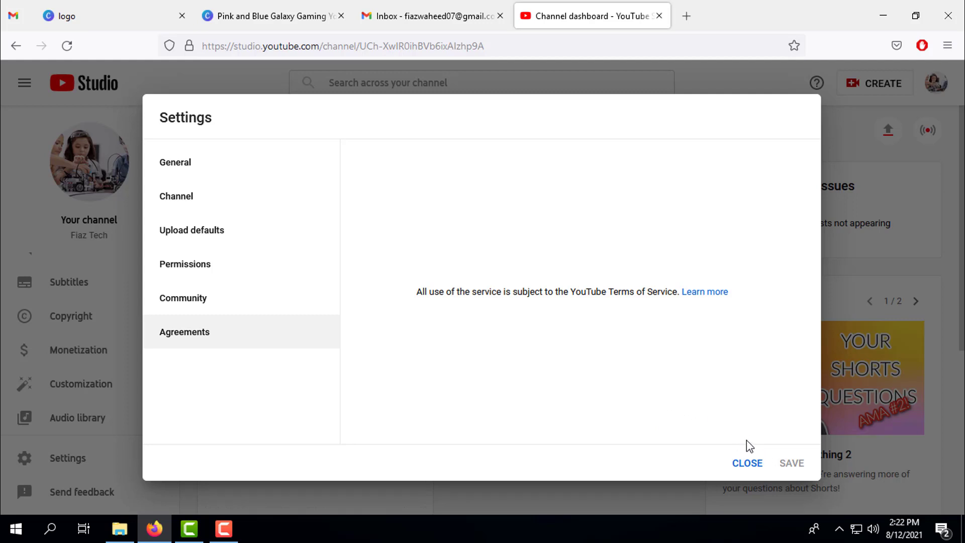
left_click(744, 462)
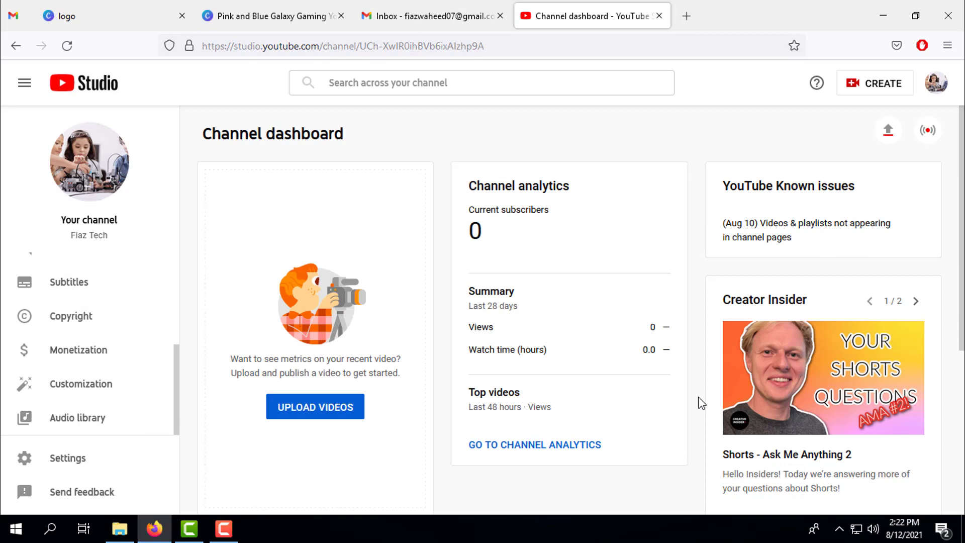